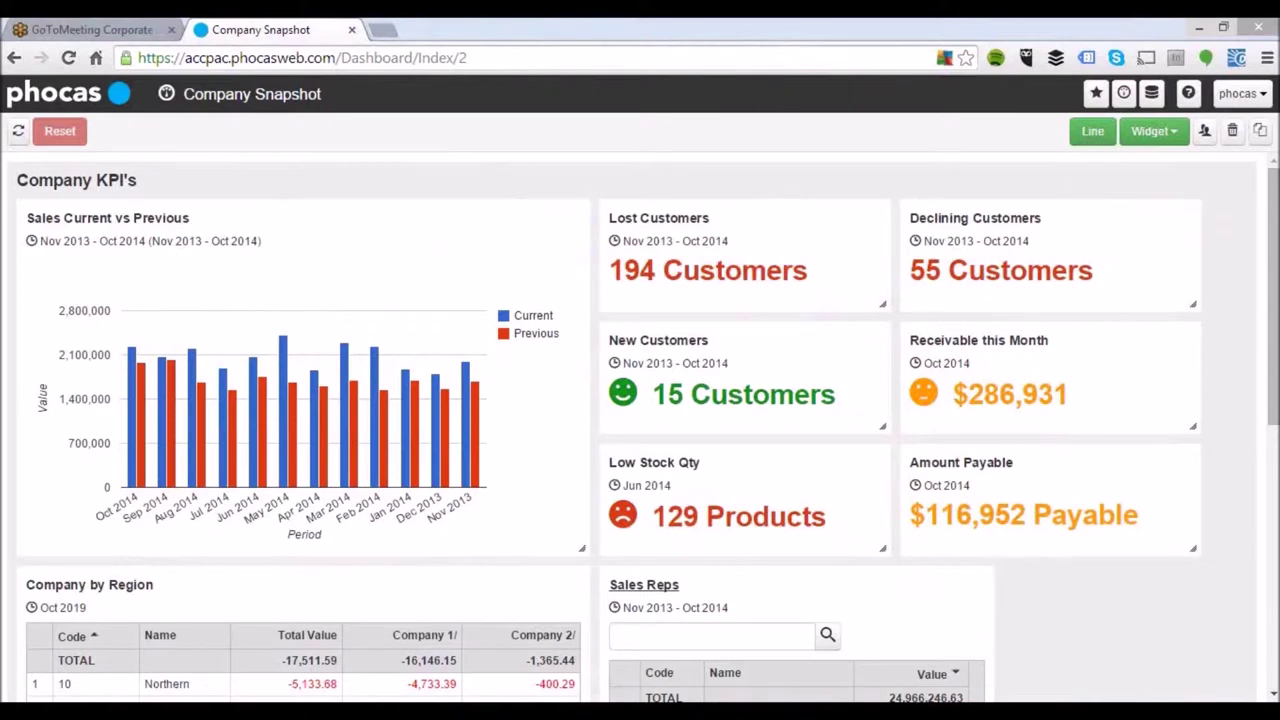
- Filter the Company Snapshot dashboard to the sales rep with code AG
left_click_drag(1272, 411, 1274, 468)
left_click(95, 502)
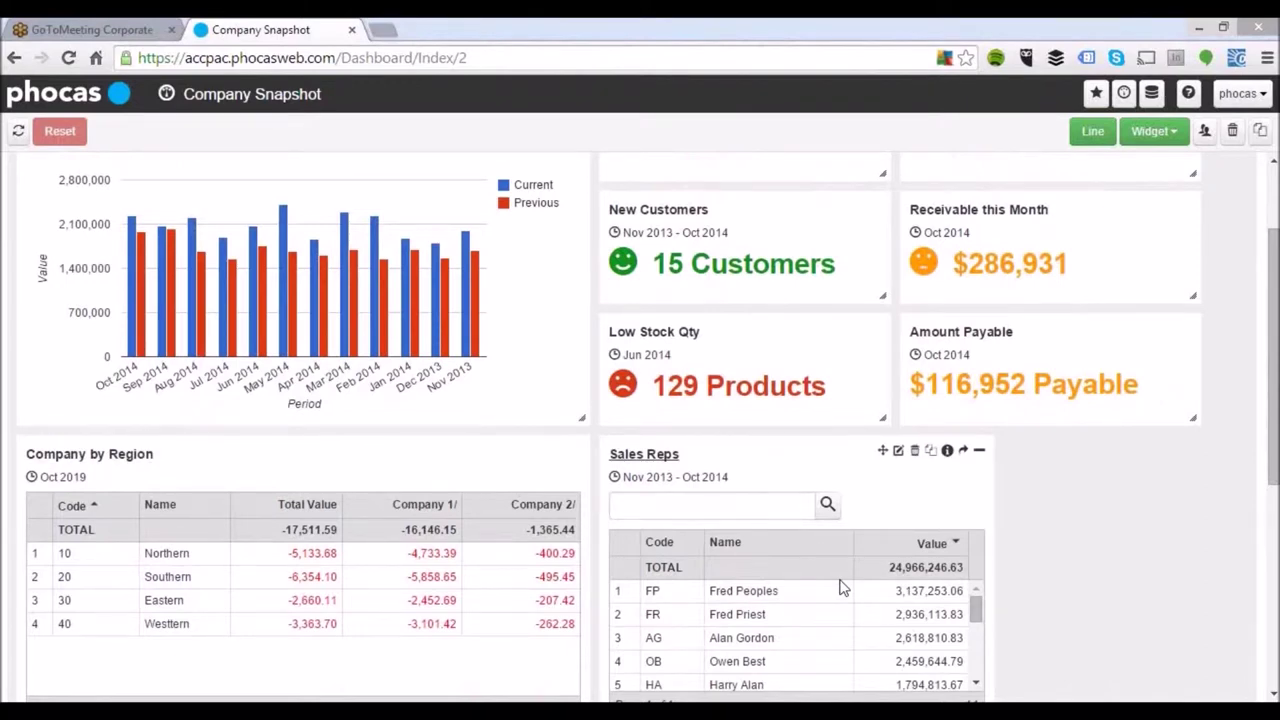
left_click(760, 640)
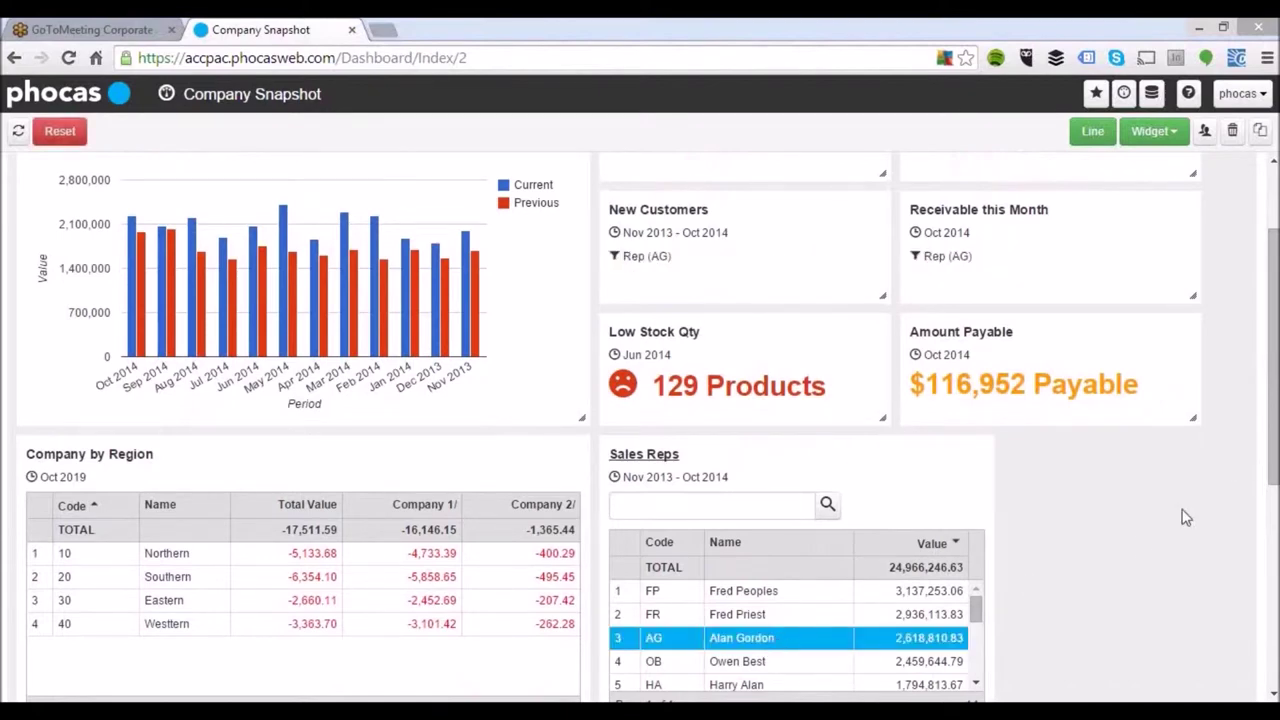
left_click_drag(1272, 436, 1273, 375)
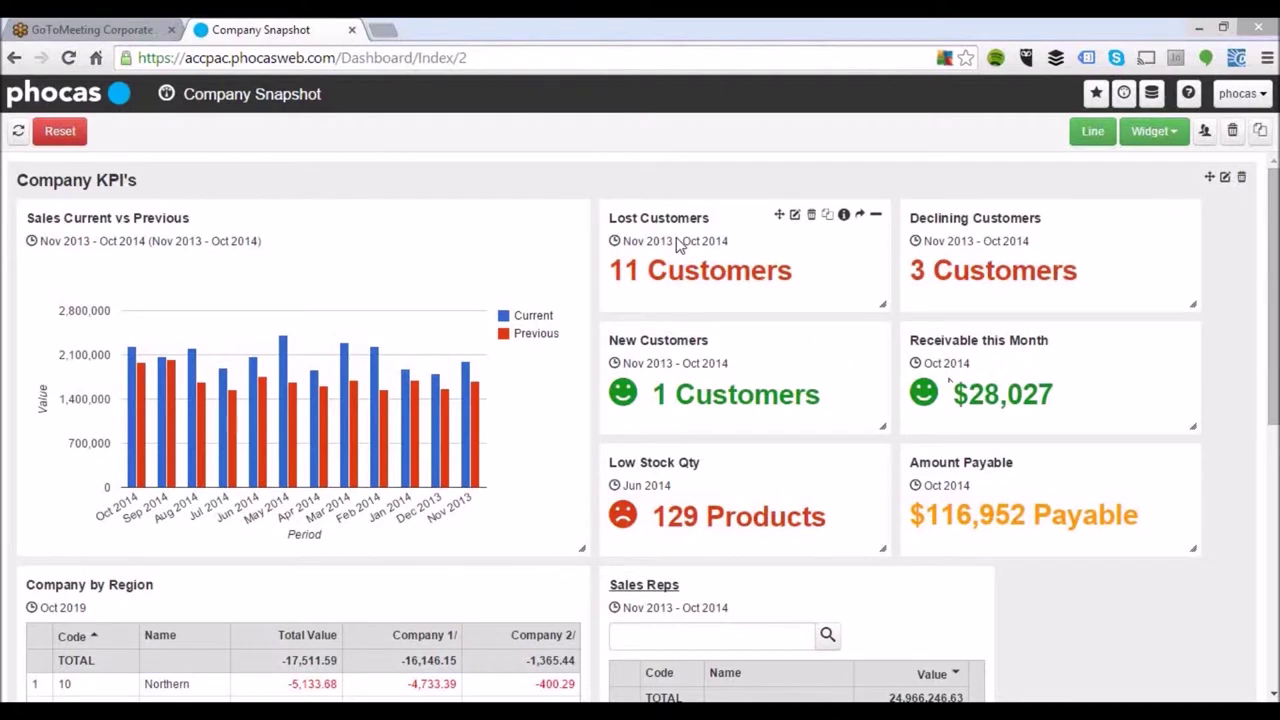
- Open the Lost Customers details and drill Barnsley Metropolitan Borough Council, Press Office down through the Downlights product category to individual products
left_click(861, 216)
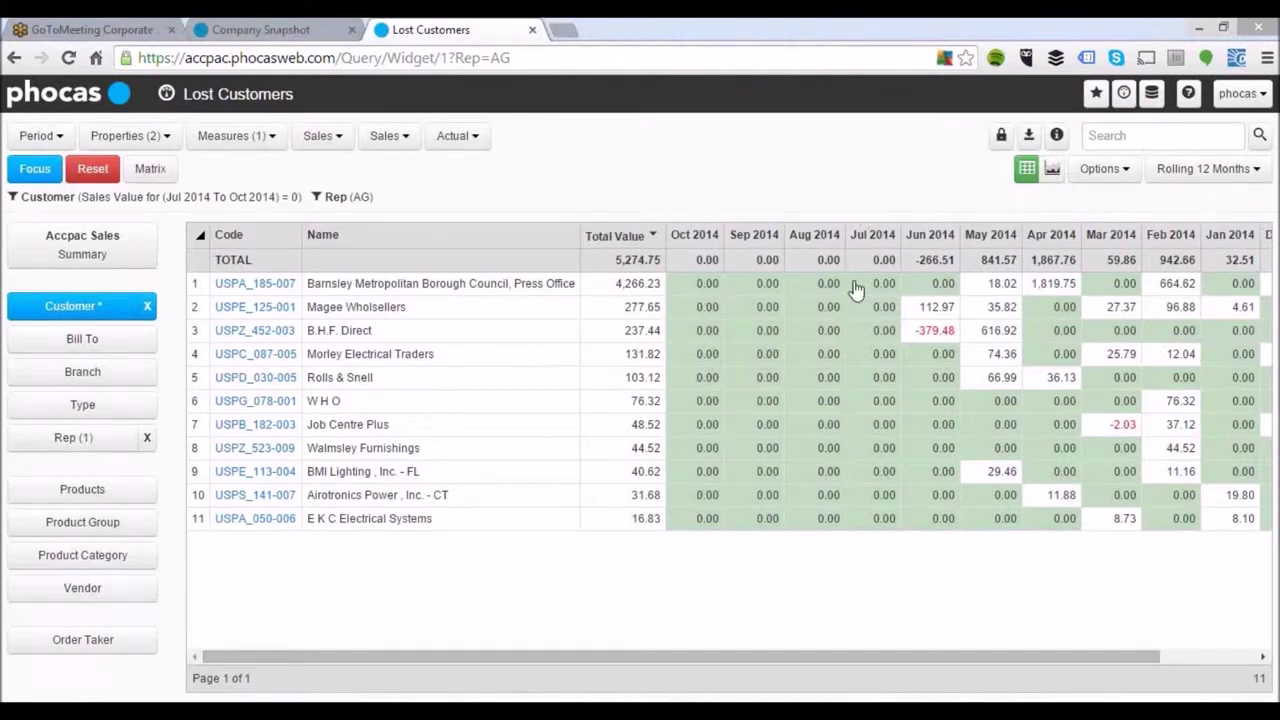
left_click(340, 289)
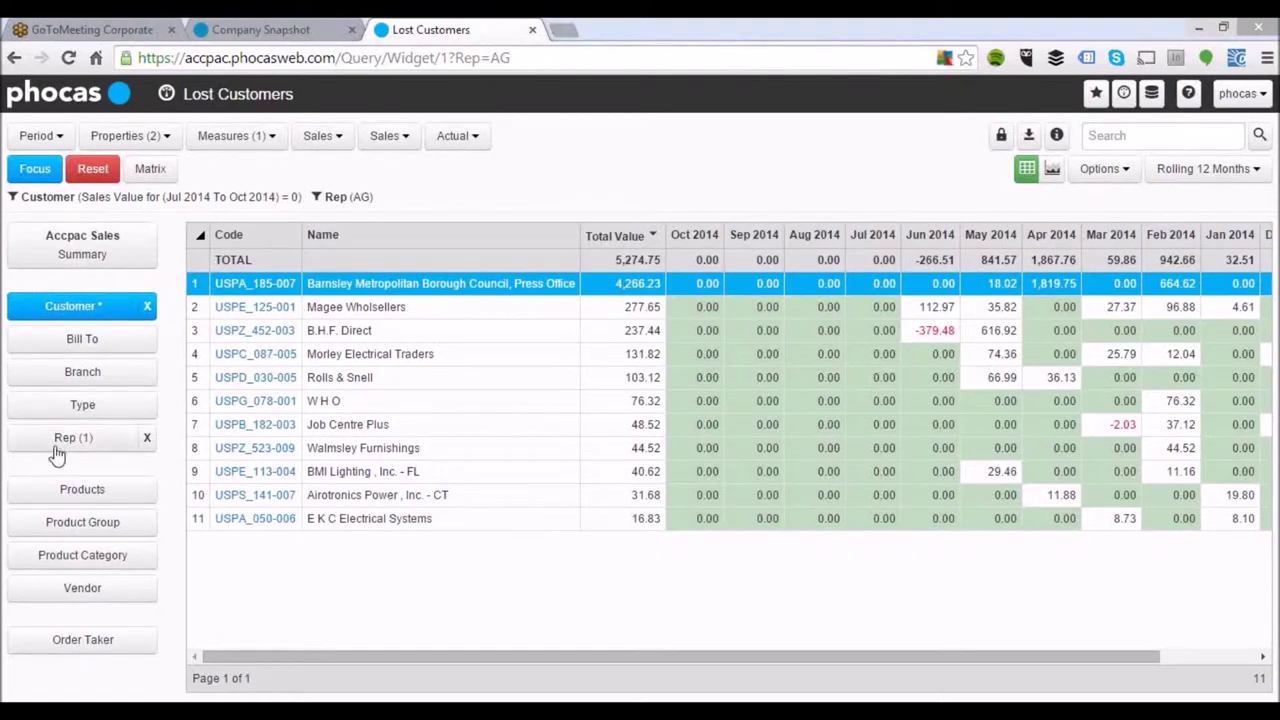
left_click(70, 558)
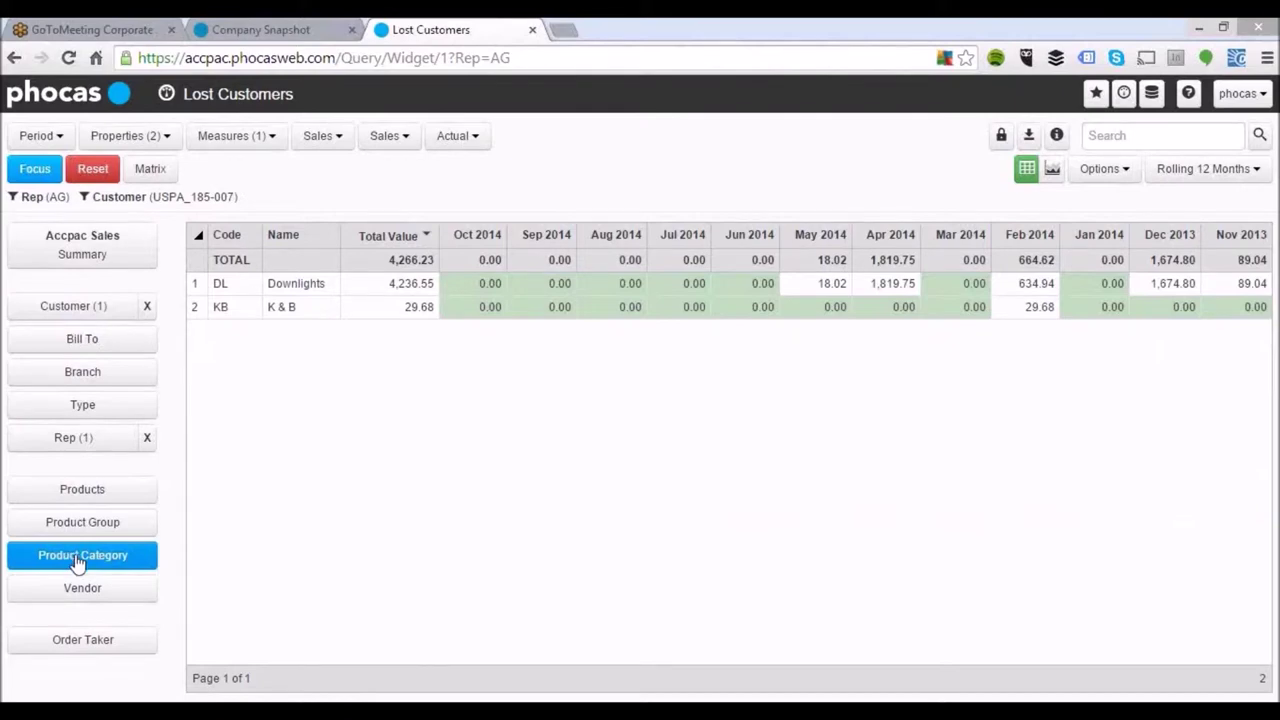
left_click(311, 290)
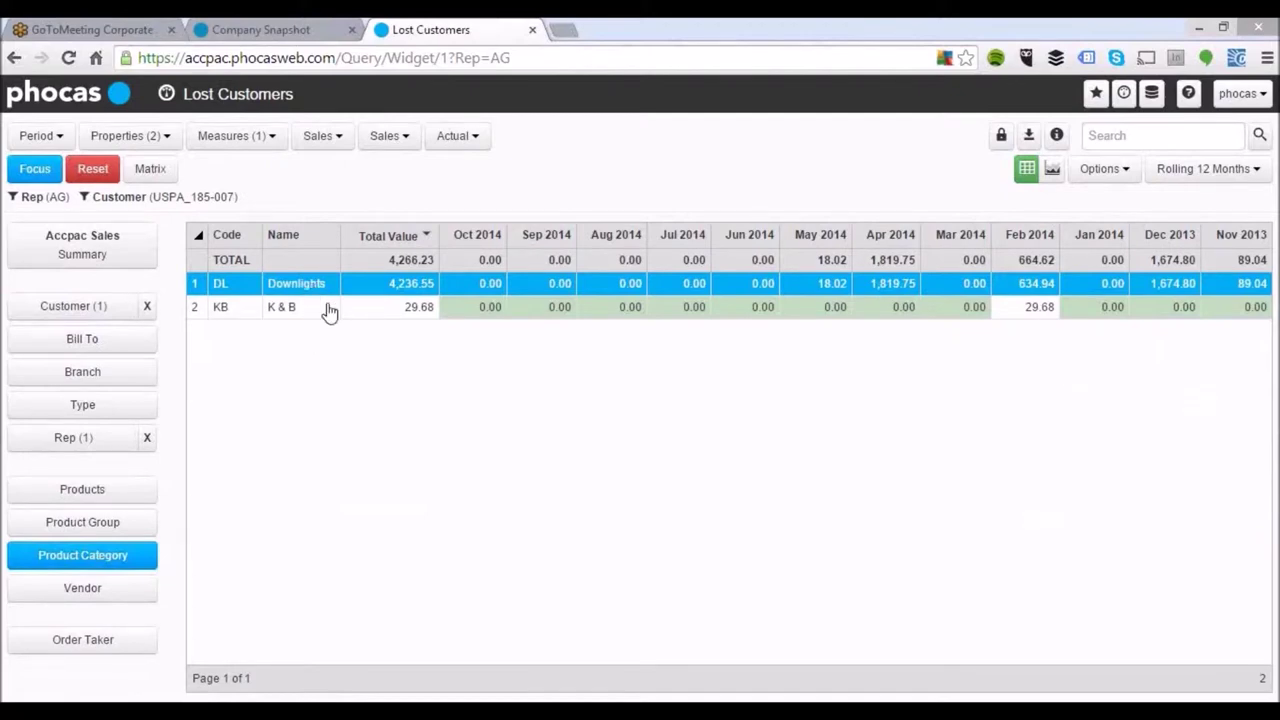
left_click(65, 492)
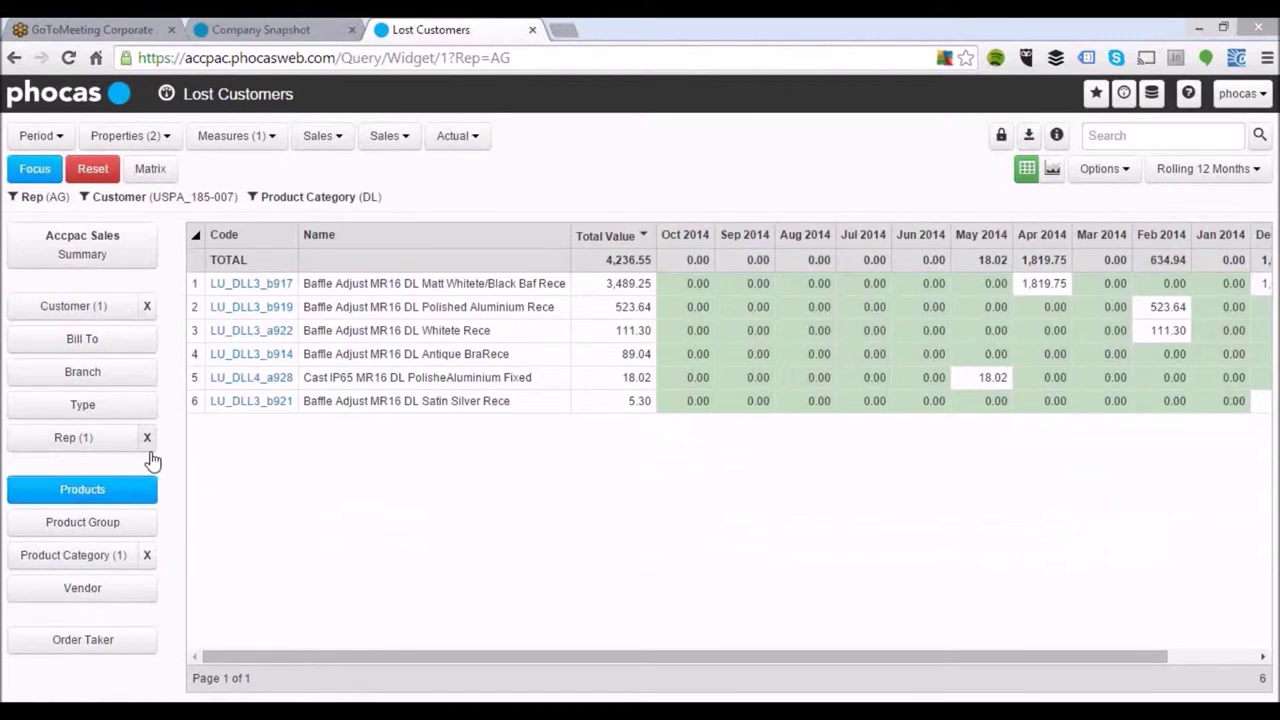
- Reset the query and build a matrix of Transformers, LV Lighting and MV Lighting by customer, checking the first four customers' MV Lighting sales
left_click(94, 172)
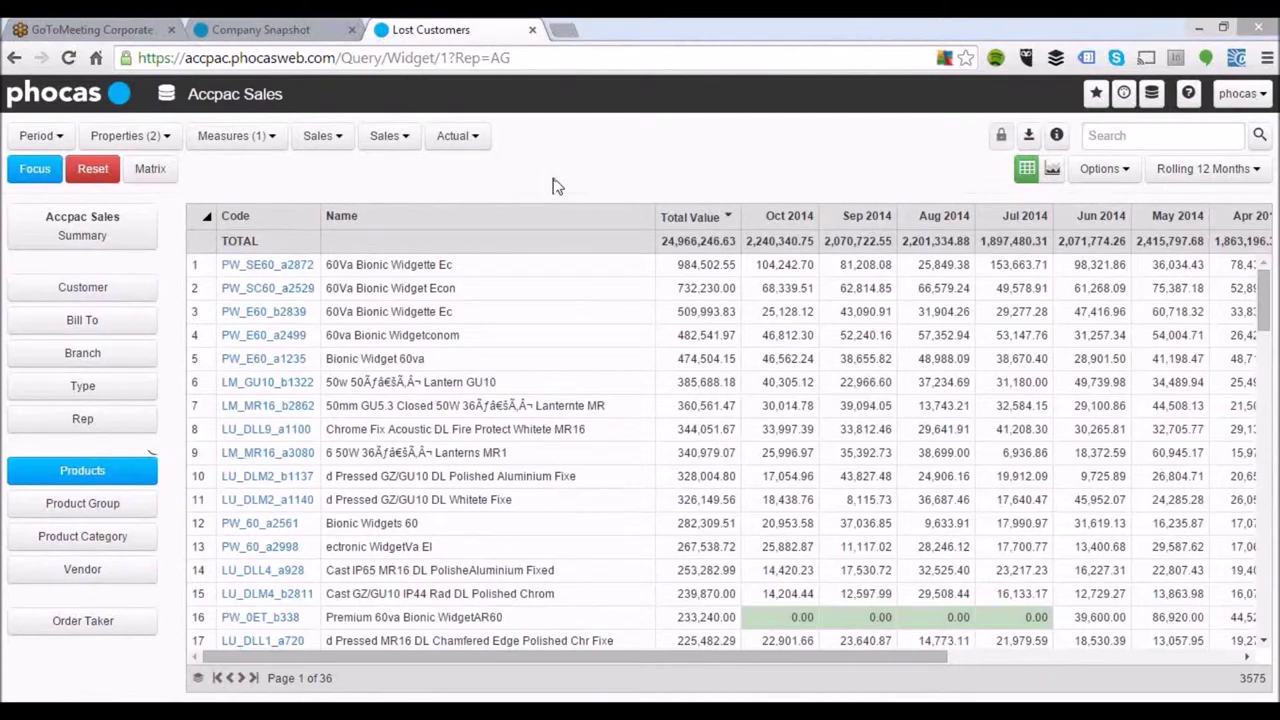
left_click(92, 537)
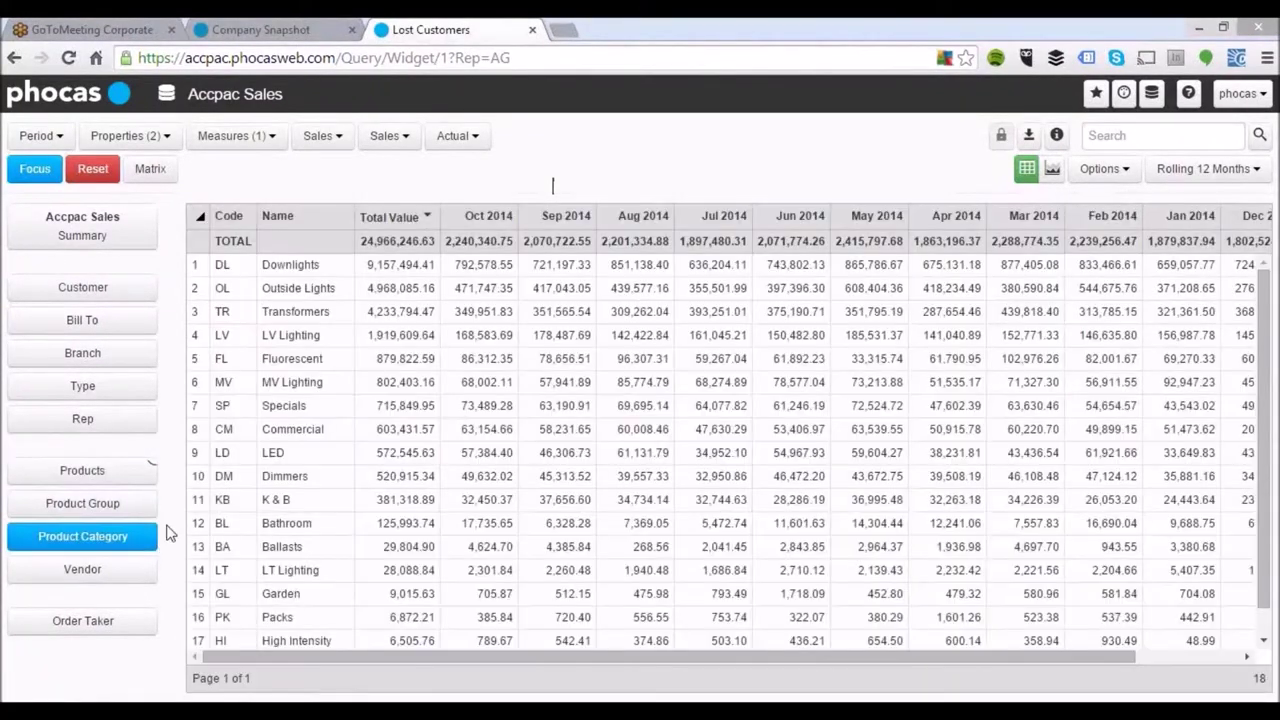
left_click(300, 314)
left_click(300, 338, "ctrl")
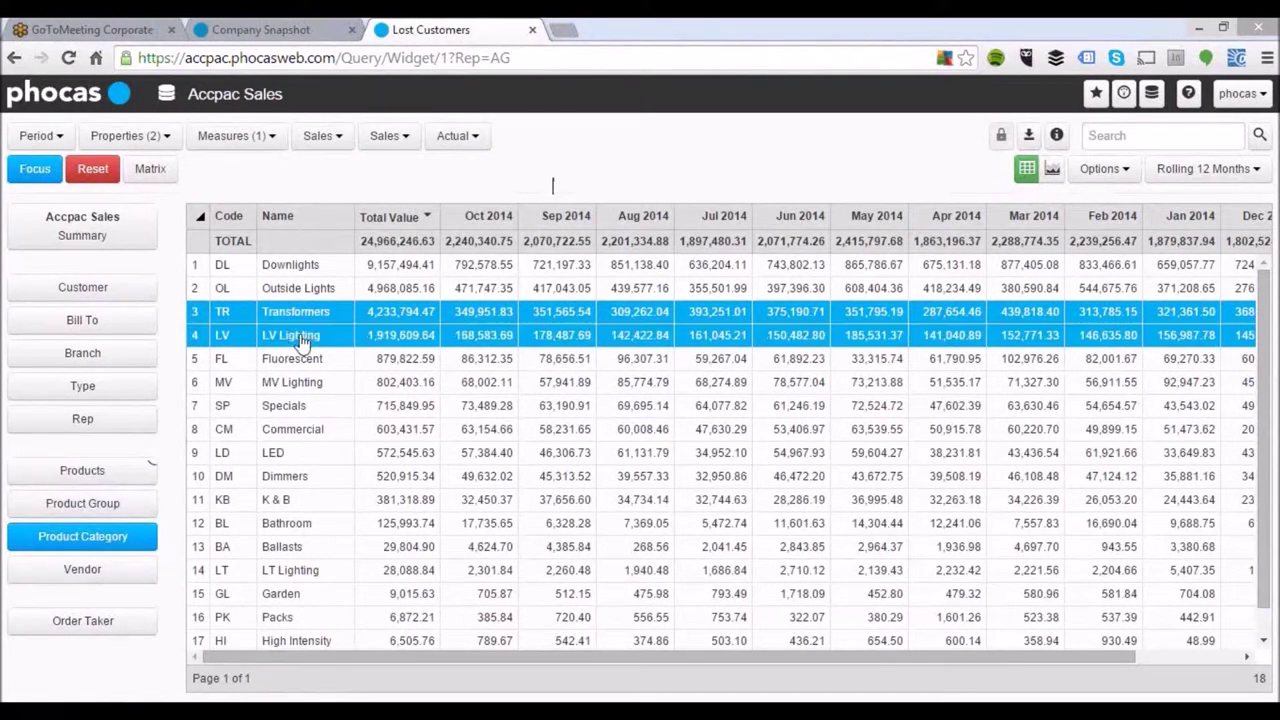
left_click(274, 386, "ctrl")
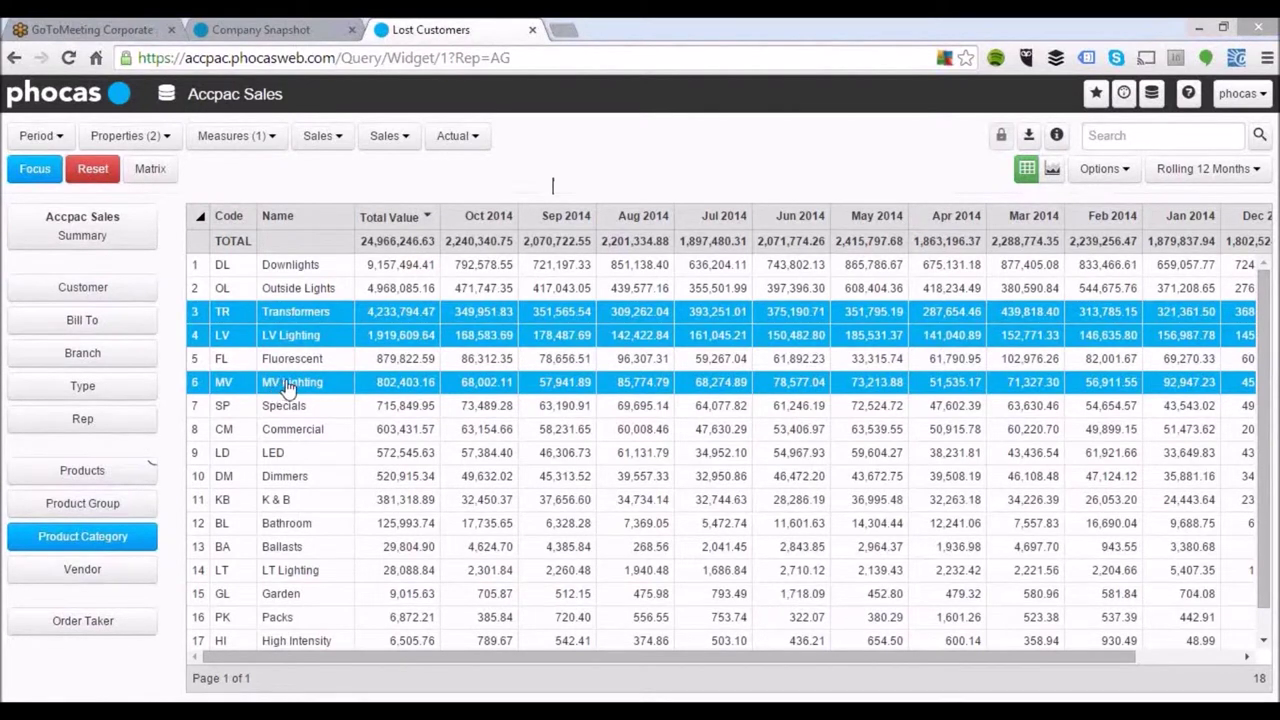
left_click(148, 170)
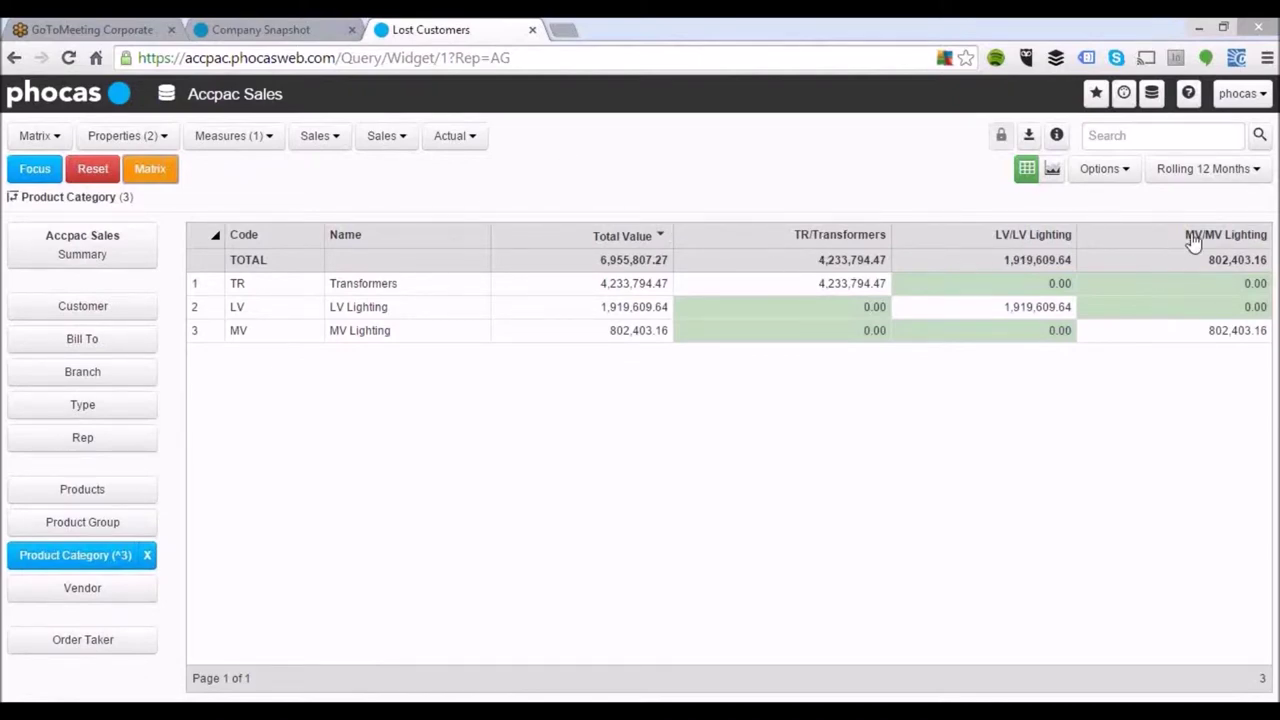
left_click(48, 312)
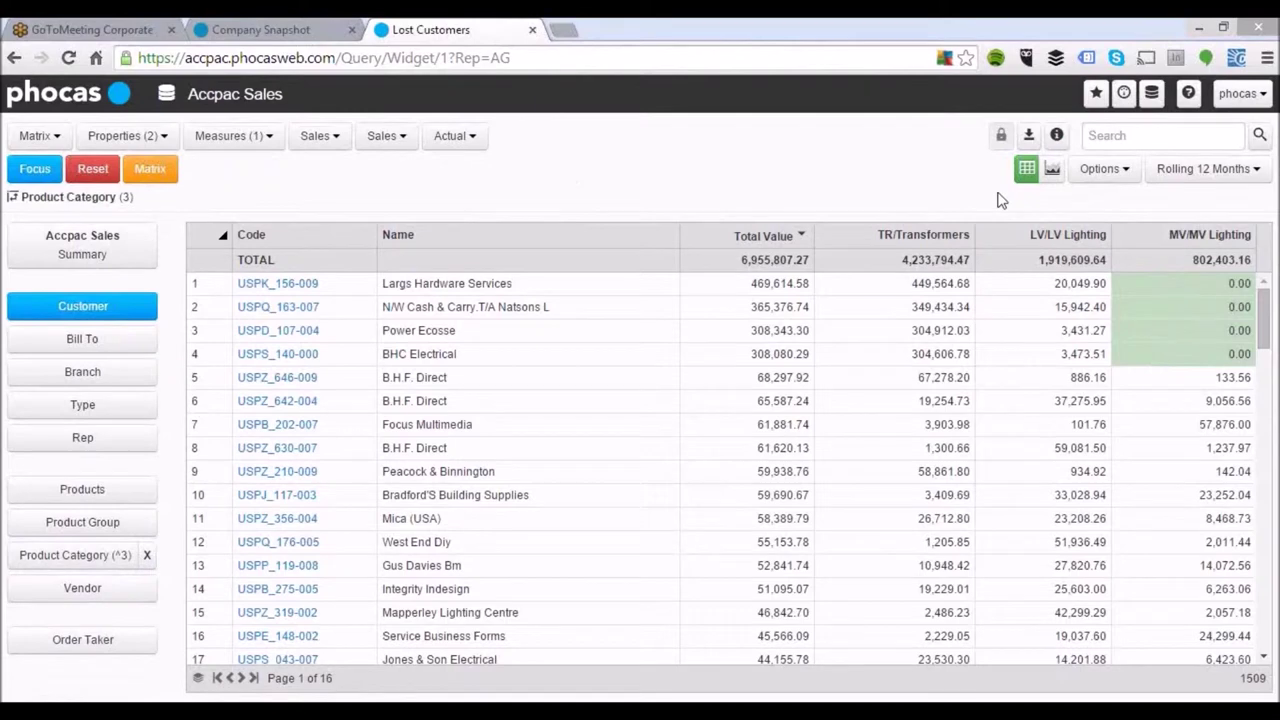
left_click_drag(1204, 306, 1203, 360)
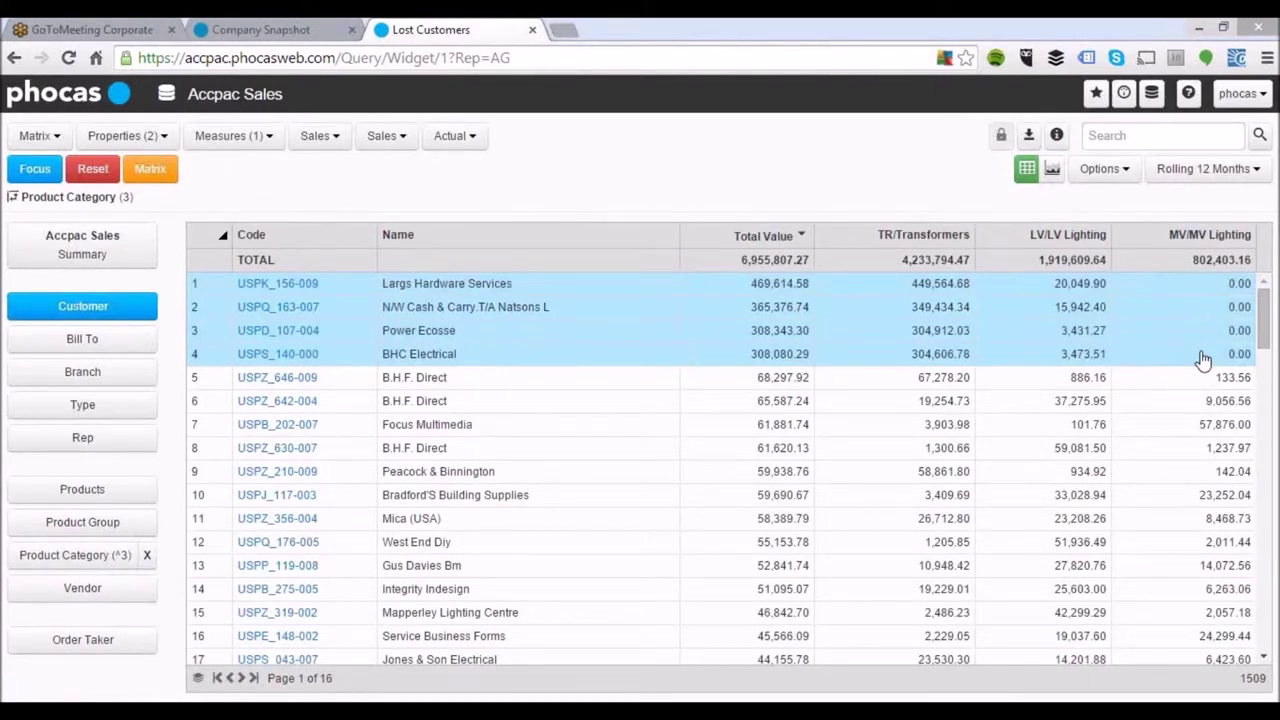
left_click_drag(1175, 288, 1177, 357)
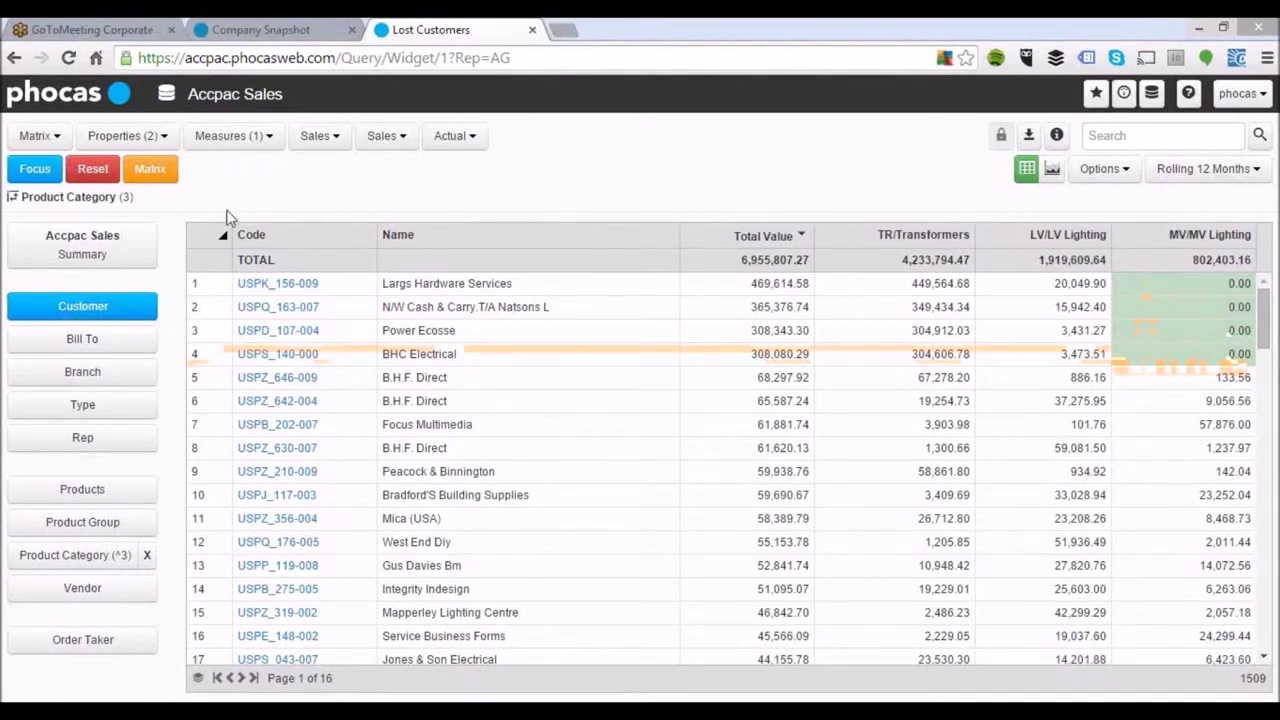
- Reset the query to a Variance view by customer, sorted by variance in ascending order
left_click(92, 170)
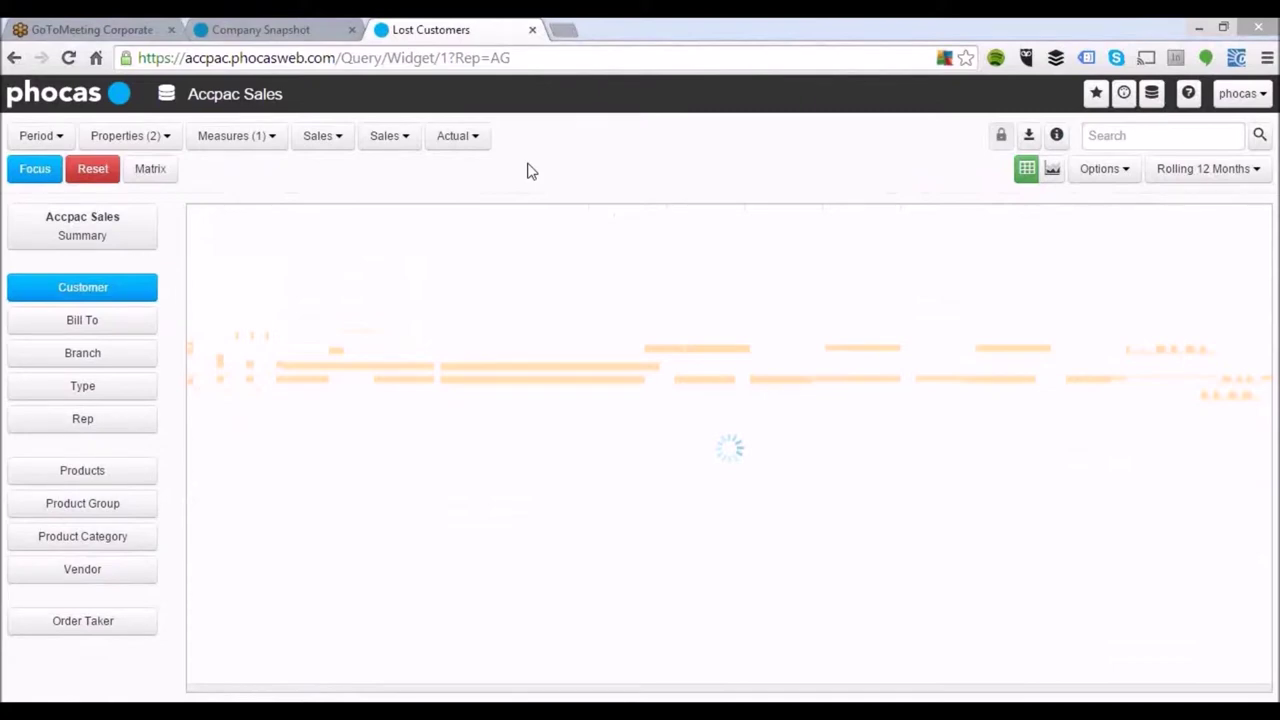
left_click(38, 136)
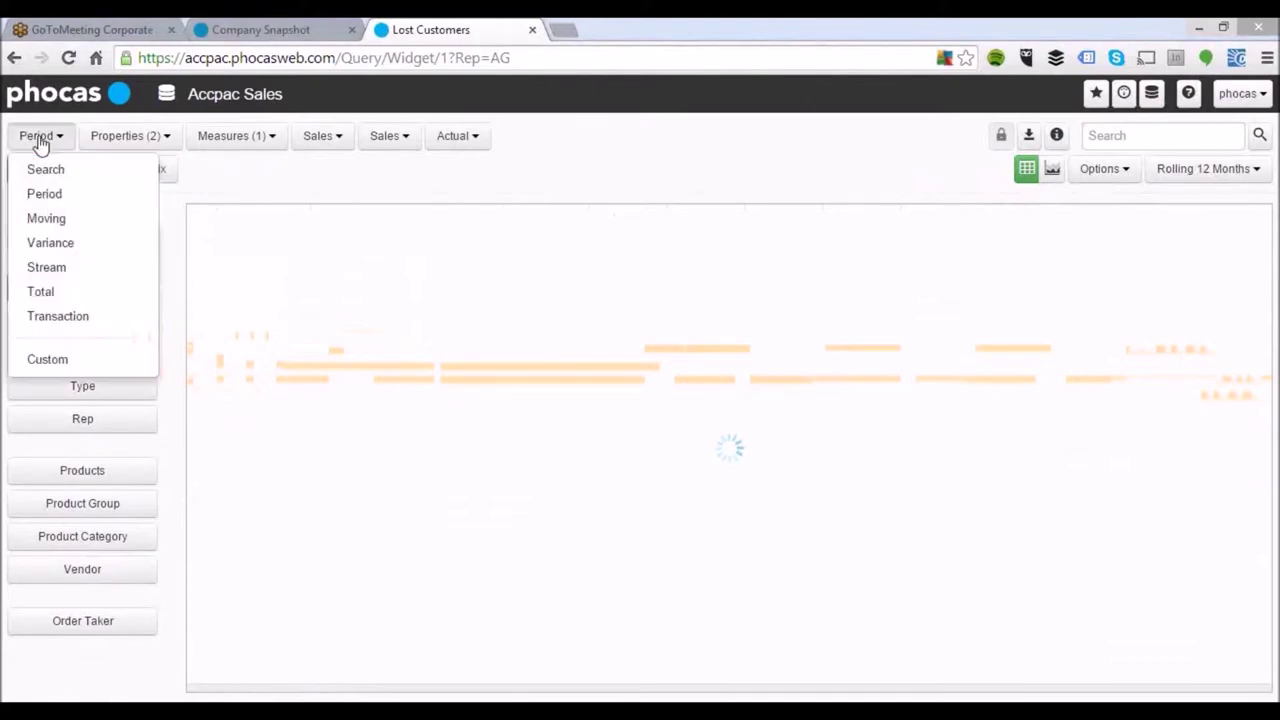
left_click(52, 244)
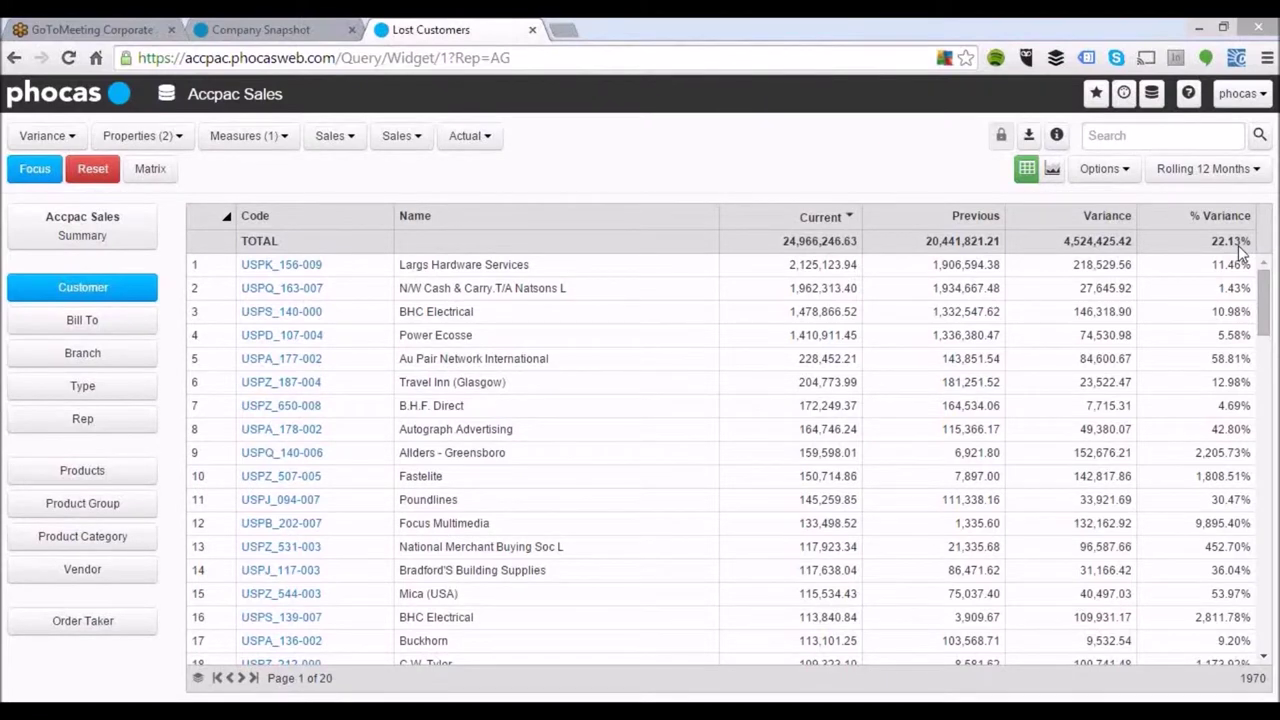
left_click(1110, 217)
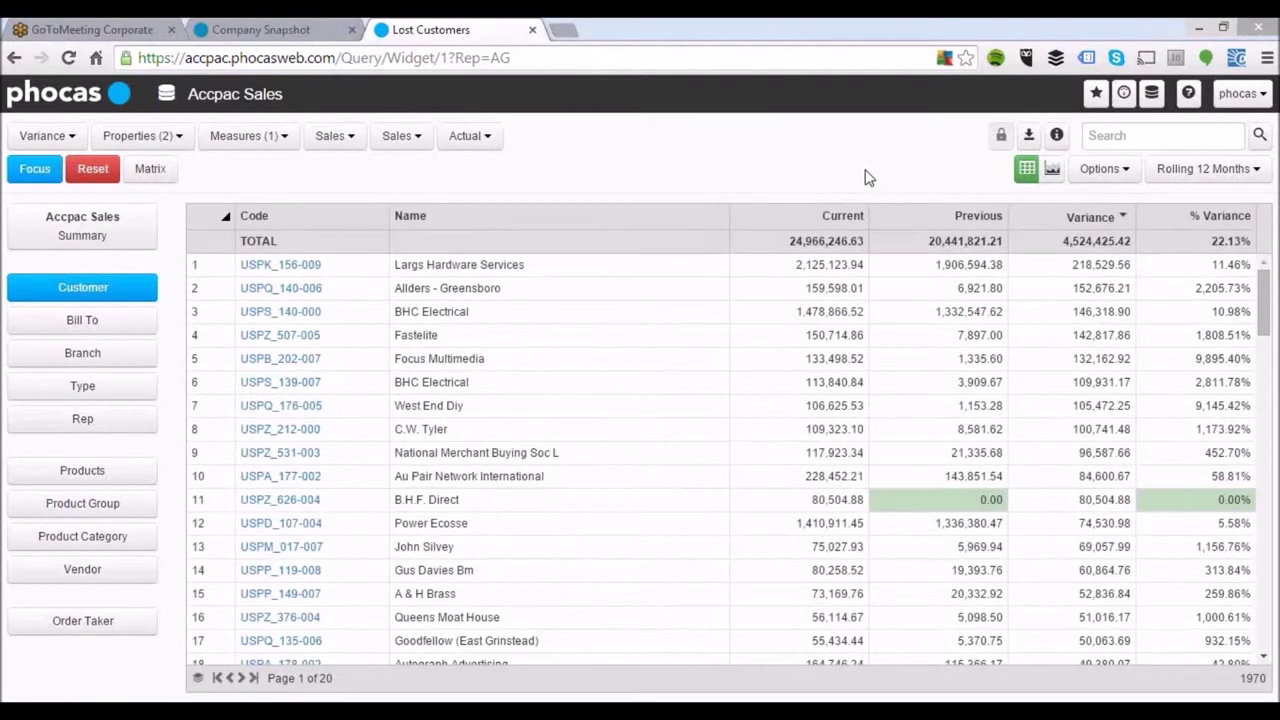
left_click(1084, 272)
left_click(1091, 223)
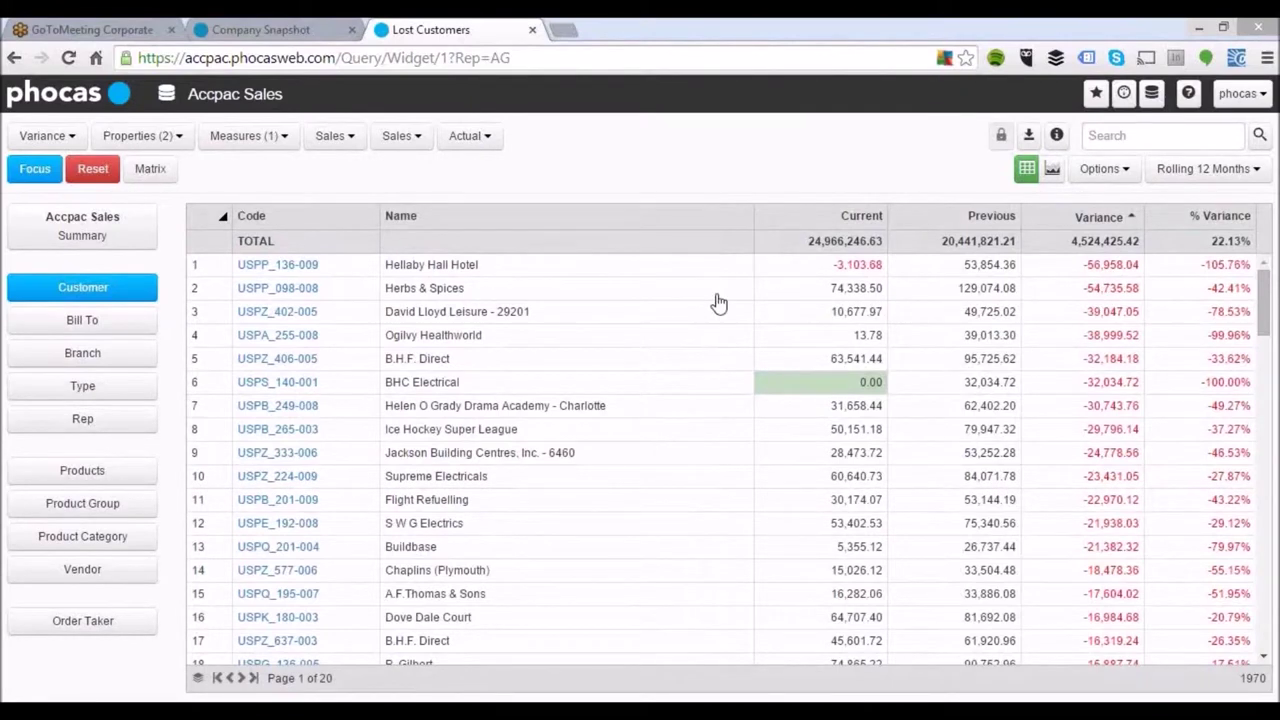
- Drill the Herbs & Spices customer down through the Downlights product category to its individual products
left_click(658, 292)
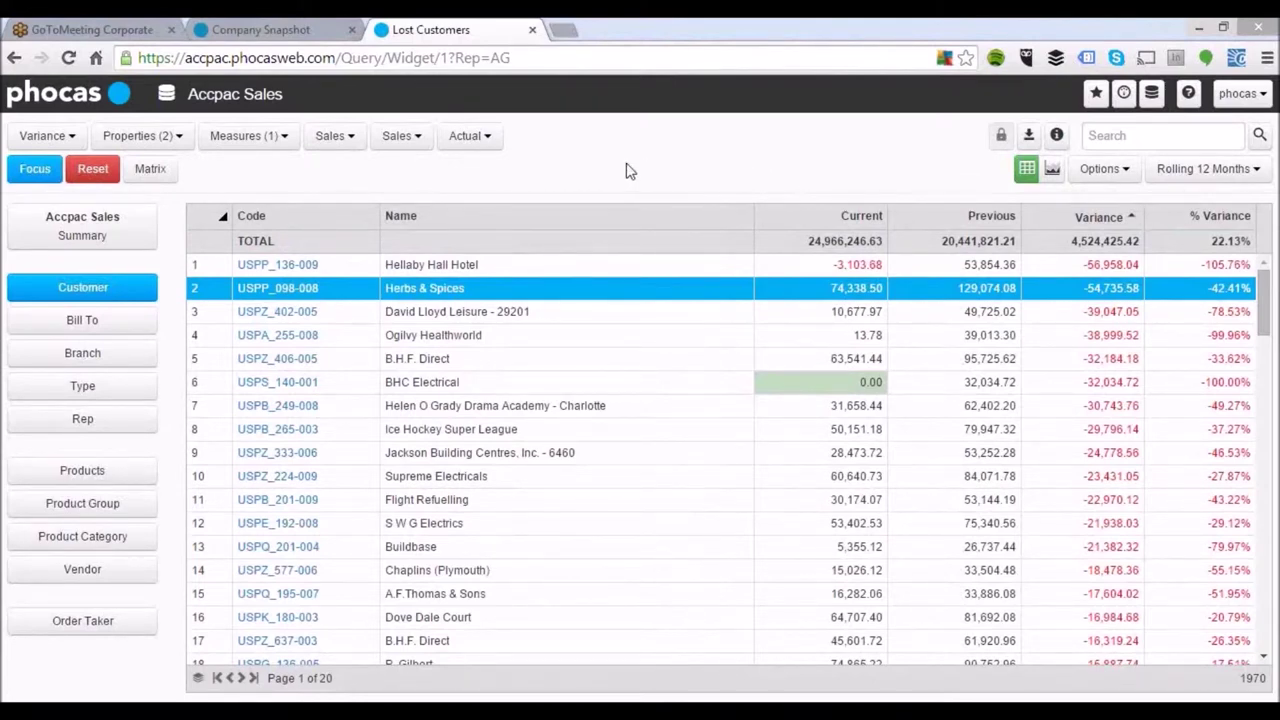
left_click(80, 540)
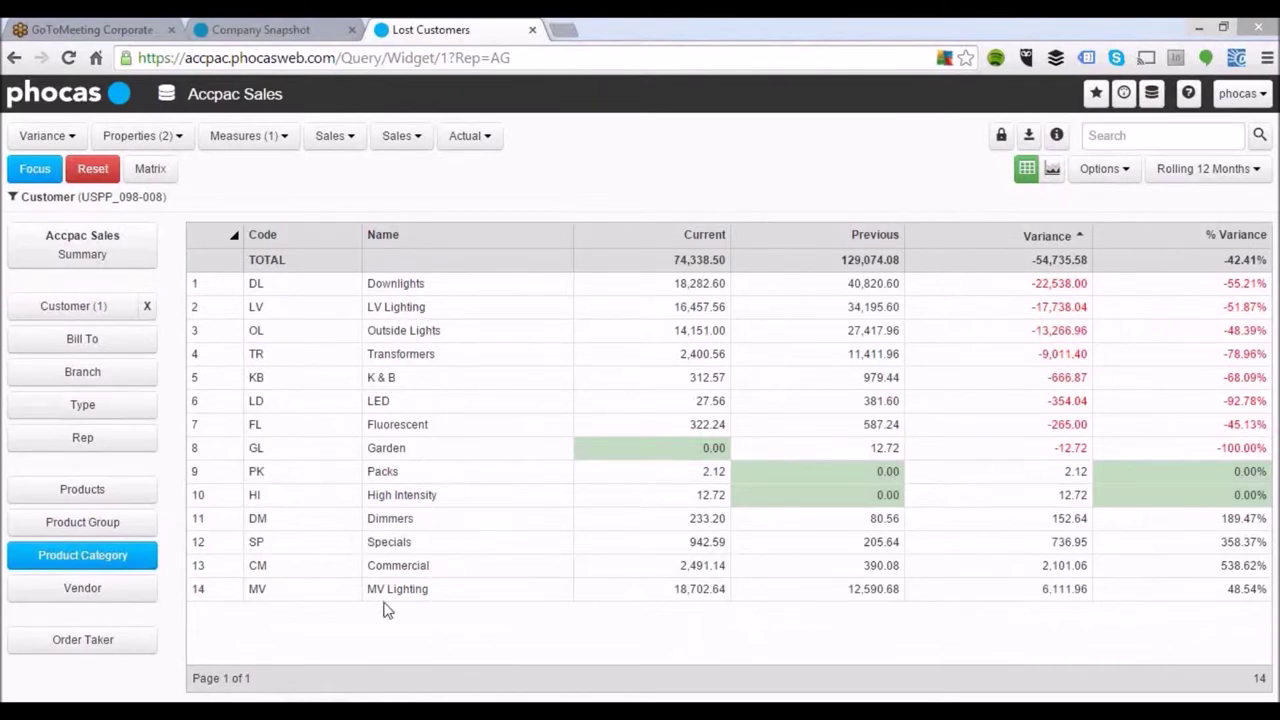
left_click(438, 287)
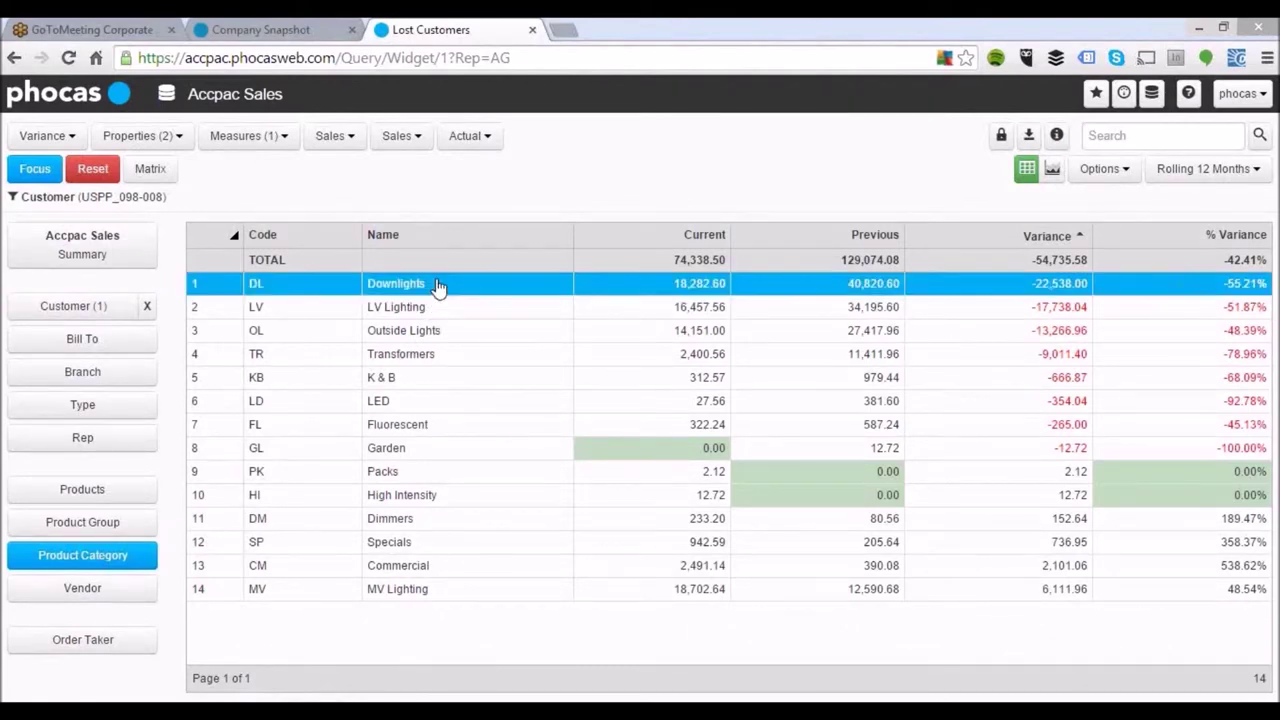
left_click(143, 489)
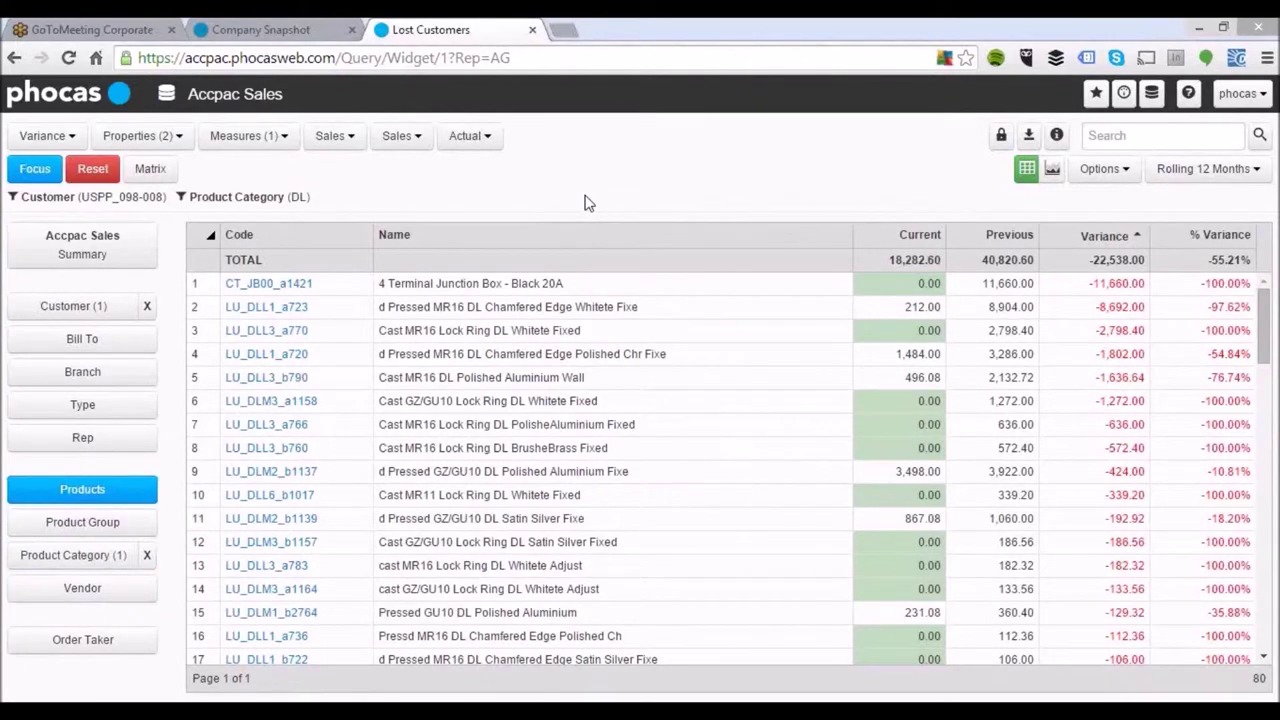
- Change the displayed measure of the product variance list from Value to Quantity
left_click(262, 138)
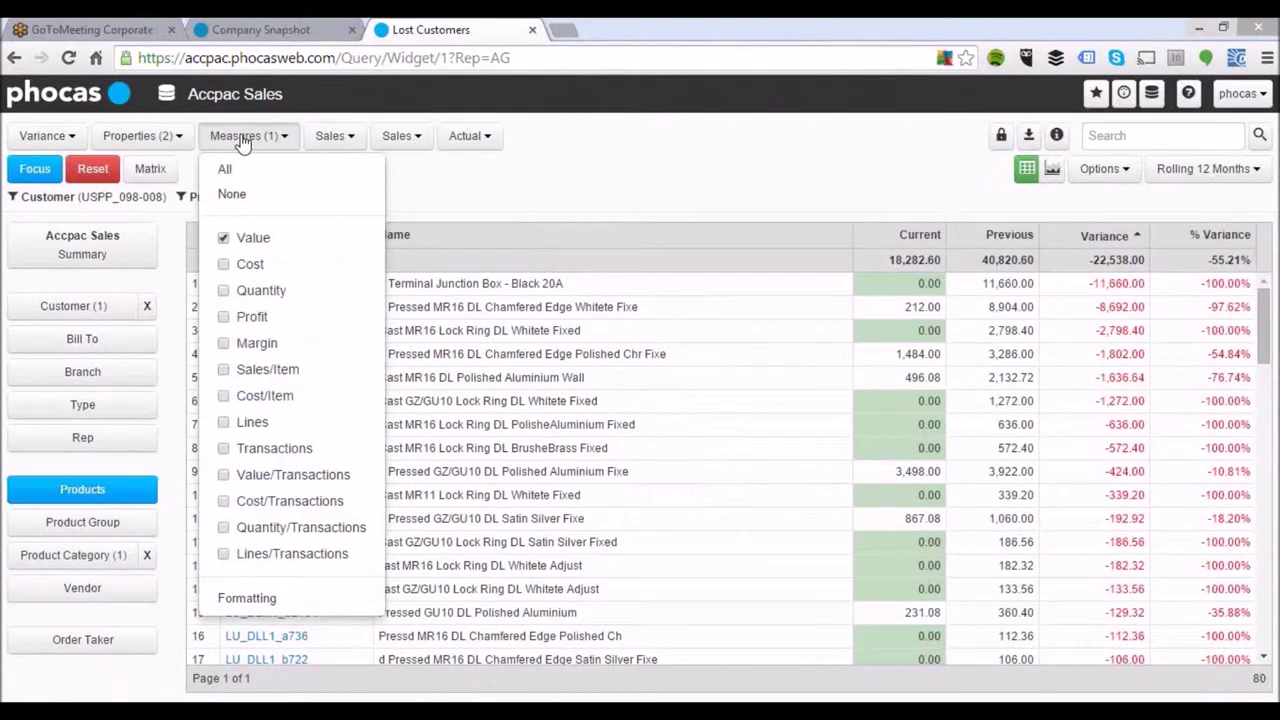
left_click(274, 288)
left_click(255, 240)
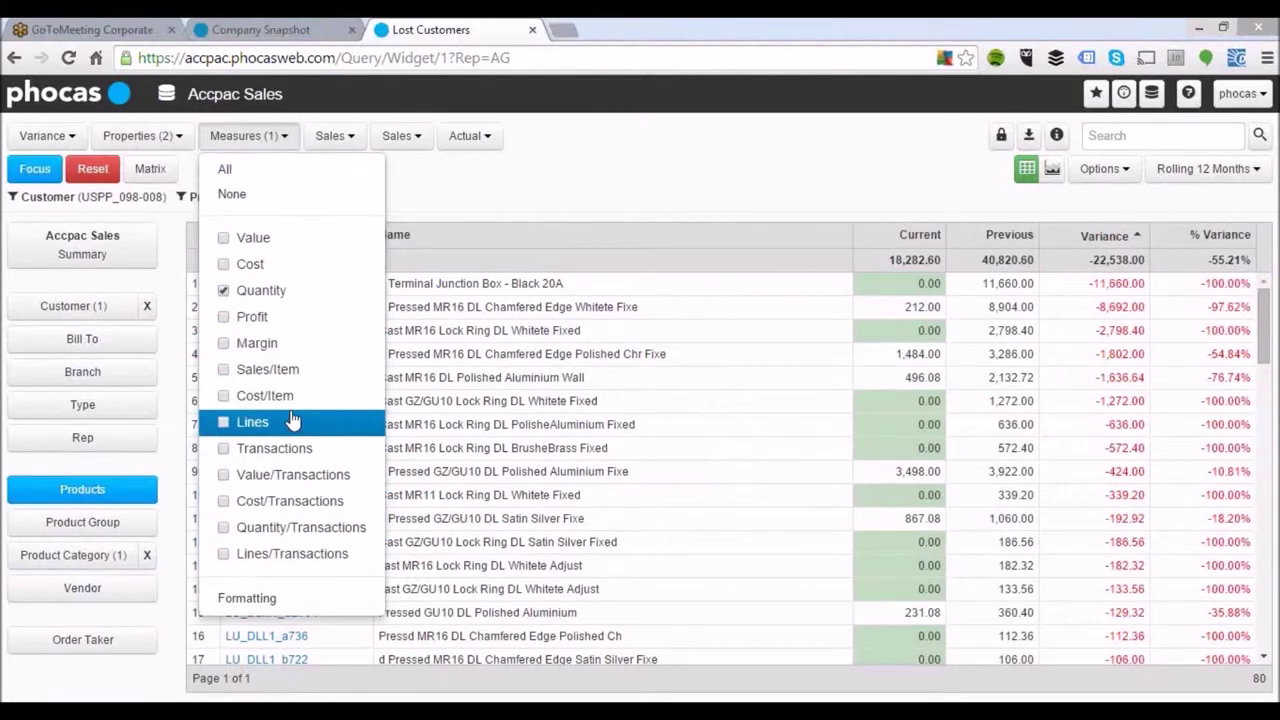
left_click(608, 194)
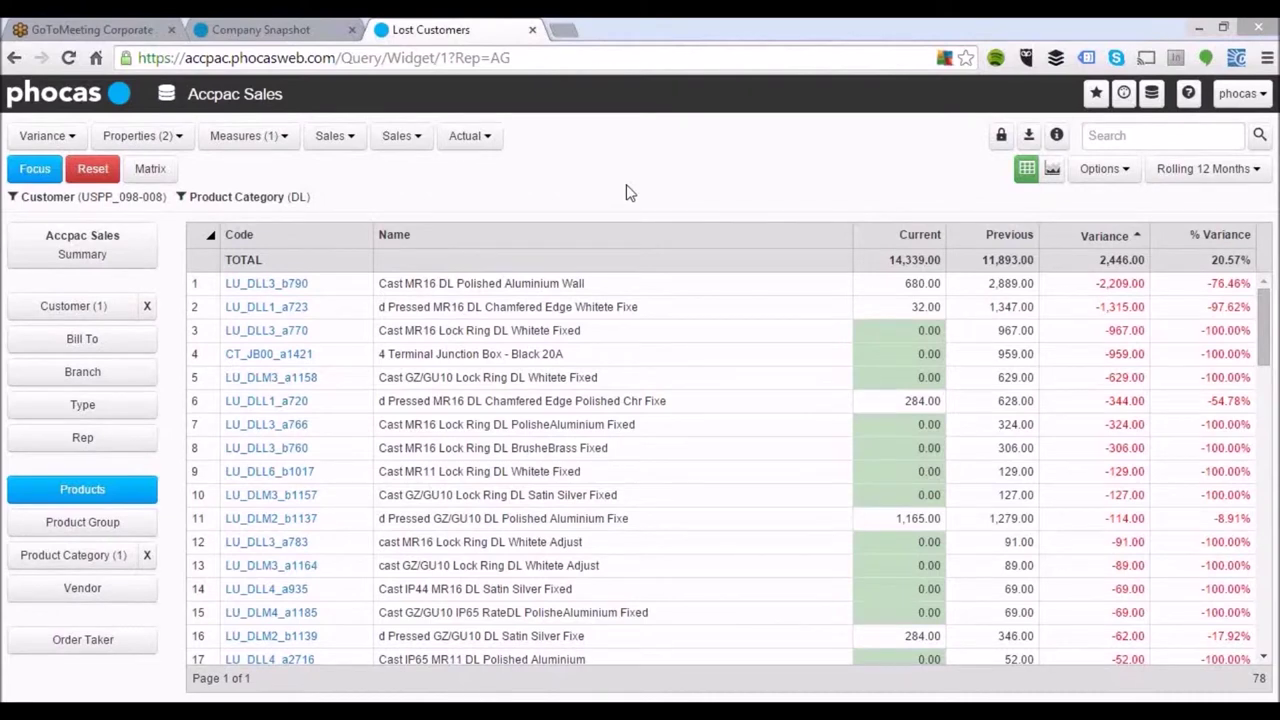
- Close the Lost Customers query, open the dashboard's Low Stock Qty details and review the available inventory measures
left_click(532, 31)
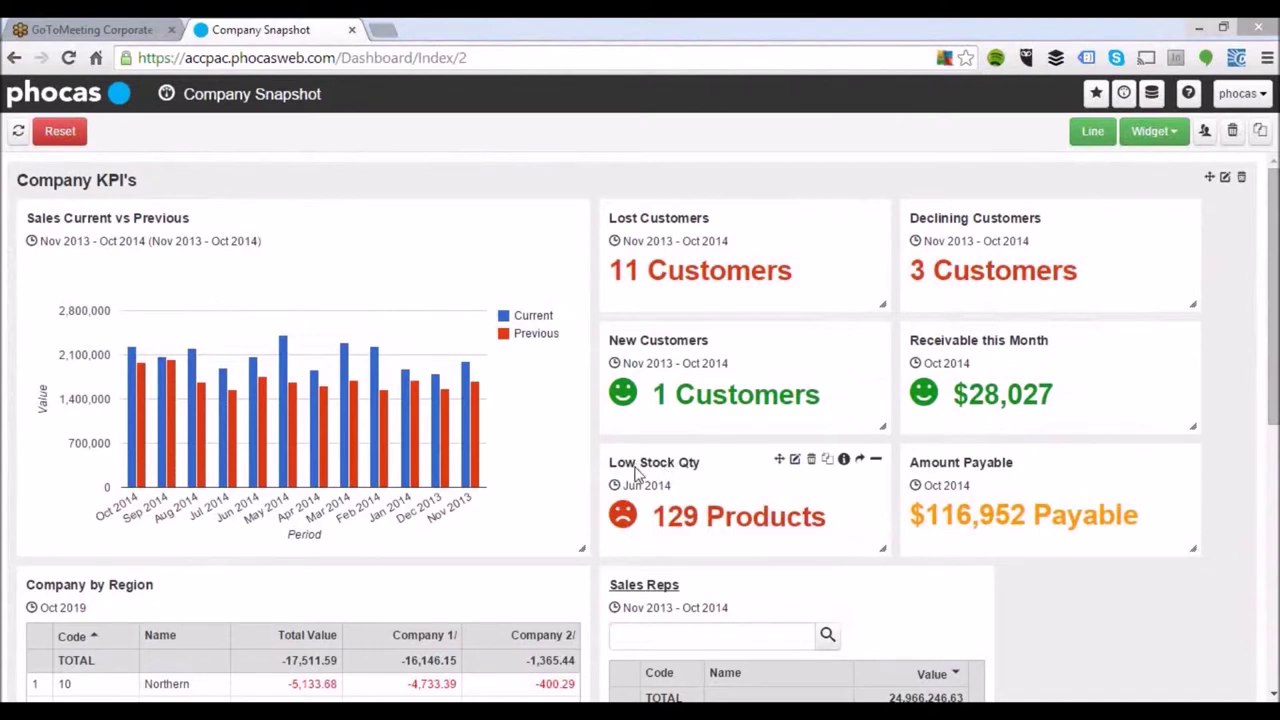
left_click(860, 461)
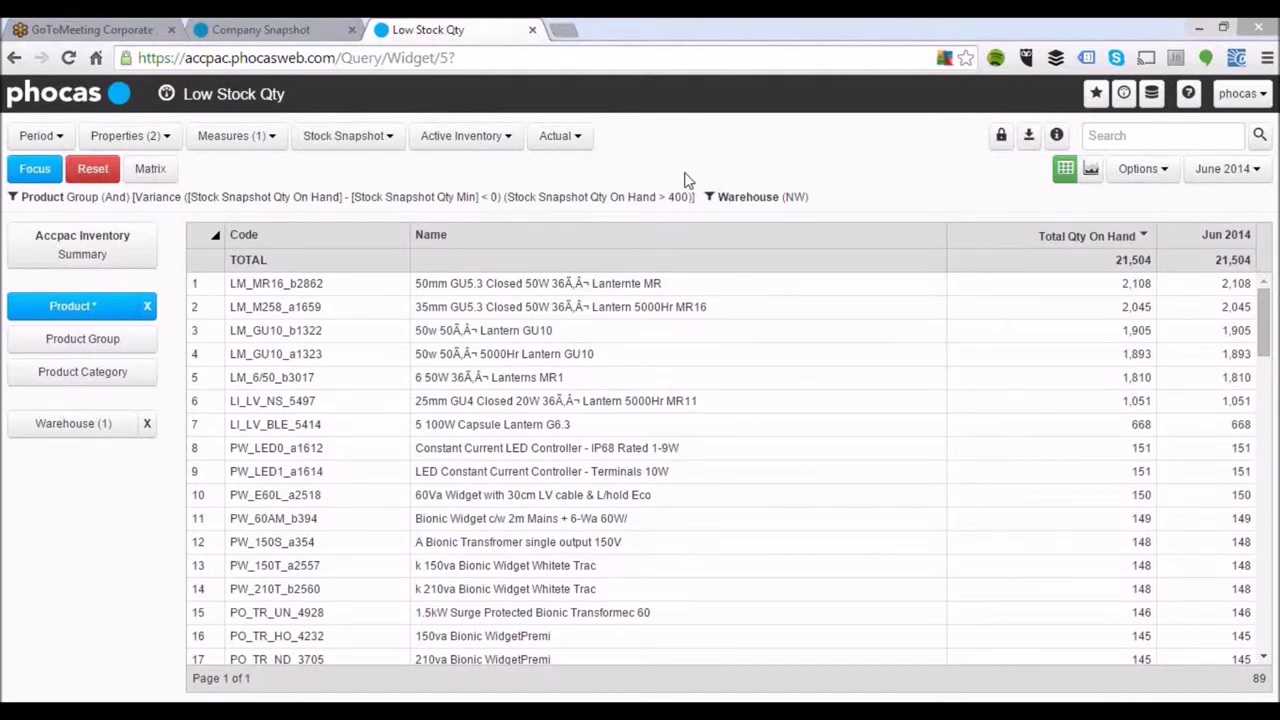
left_click(268, 138)
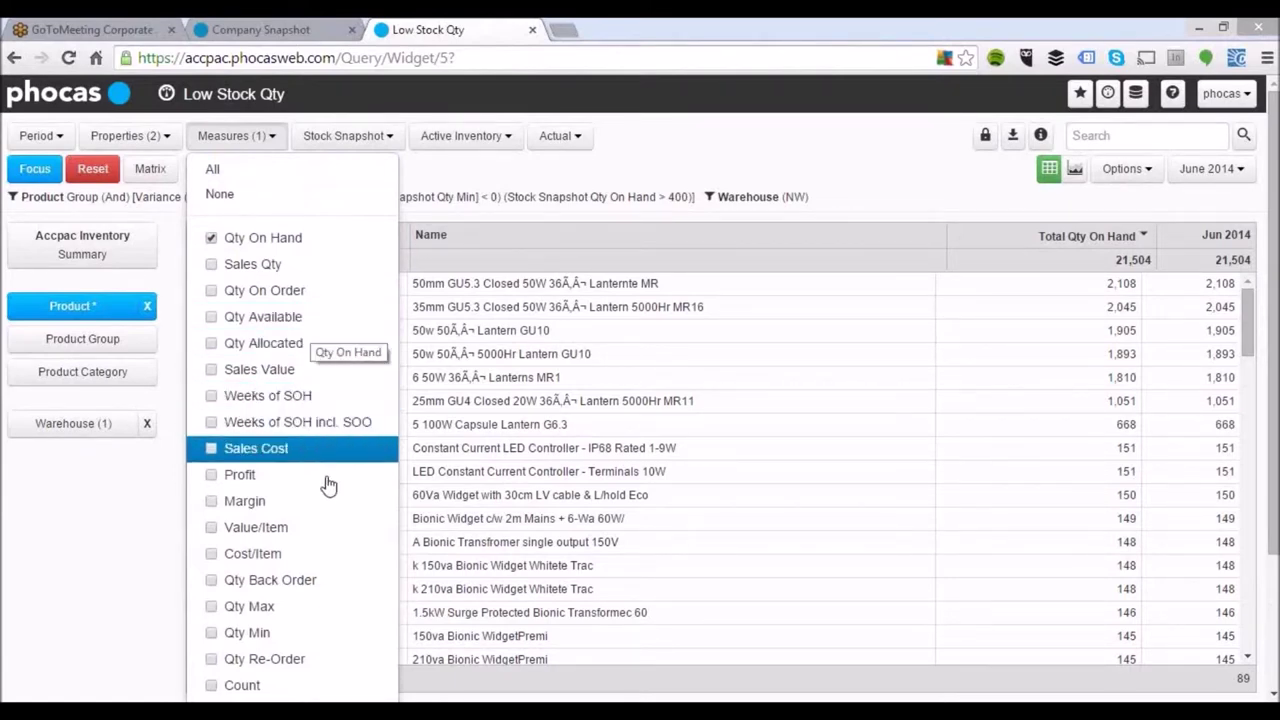
scroll(333, 482, "down", 2)
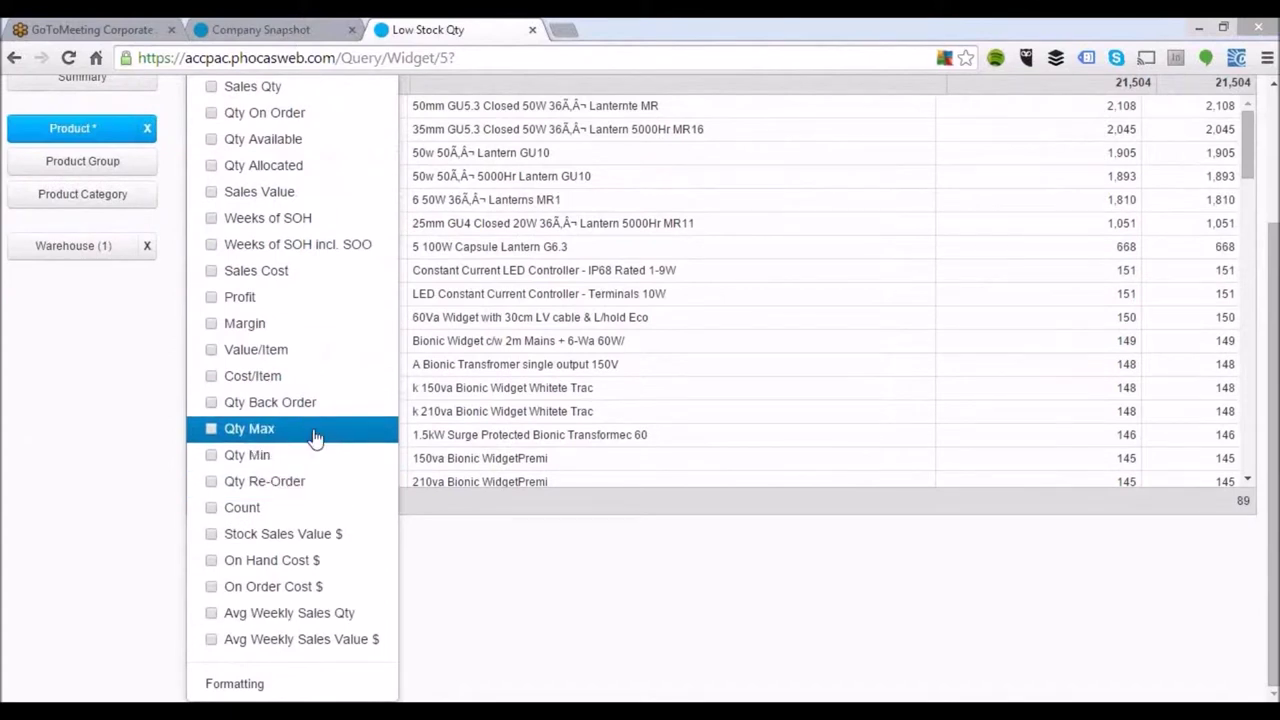
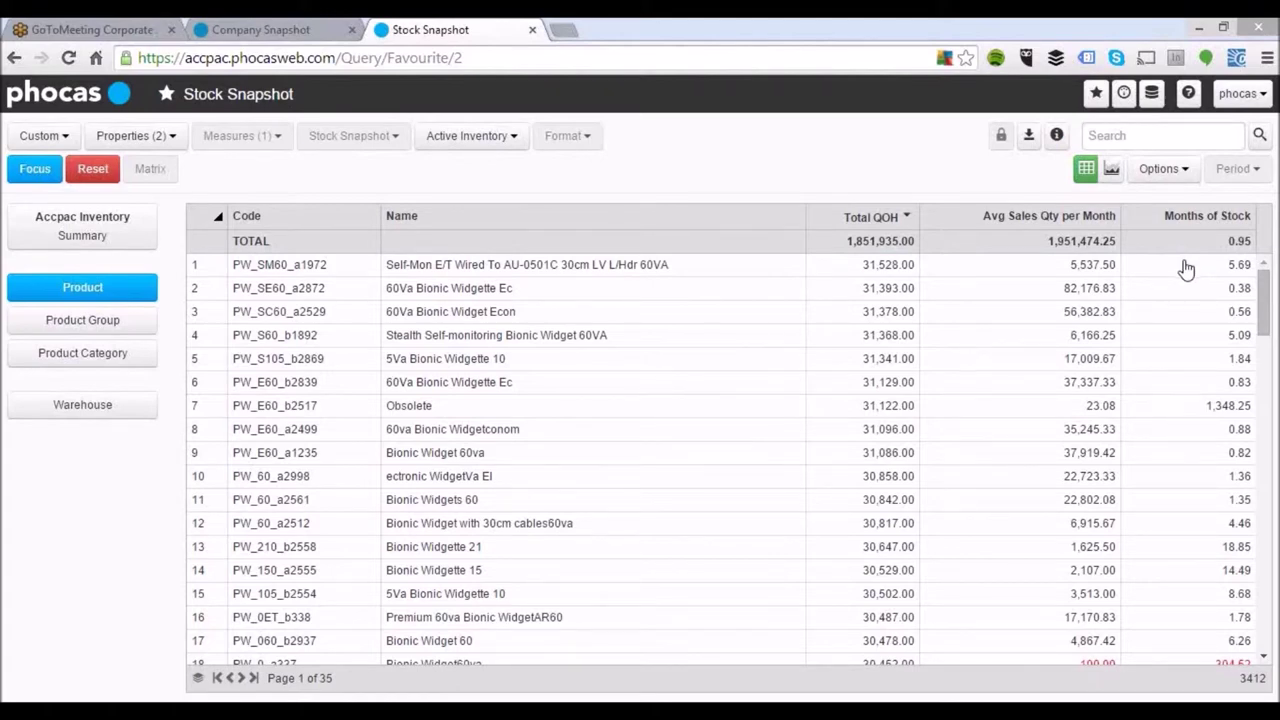
- Examine the stock on hand, average monthly sales quantity and months of stock for product PW_SE60_a2872 in the Stock Snapshot
left_click(846, 290)
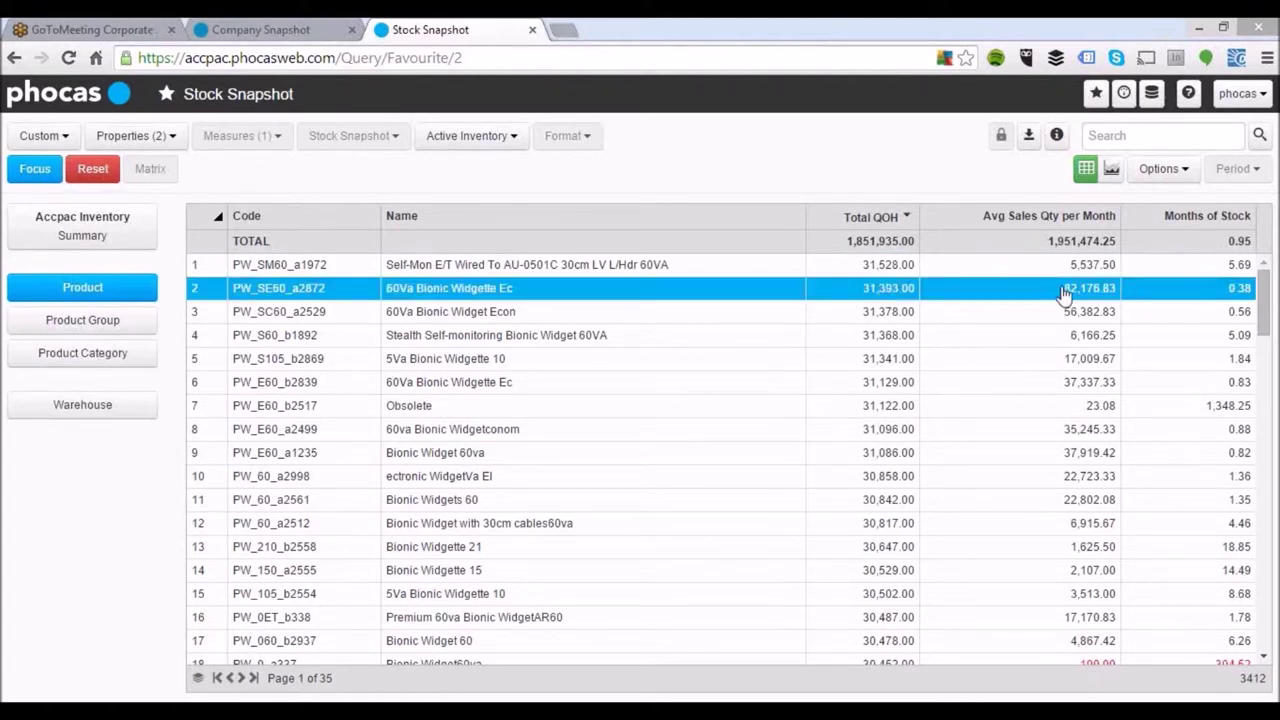
left_click(1208, 294)
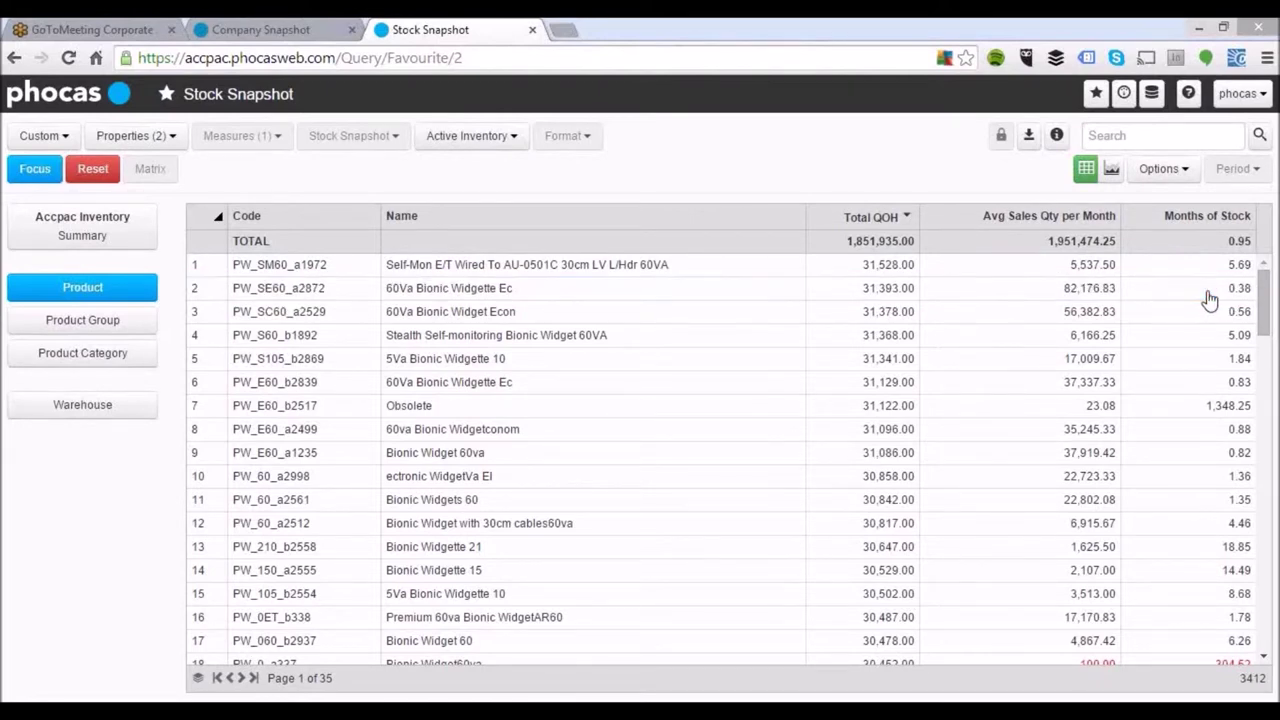
- Compare the stock on hand, average monthly sales and months of stock for product PW_SC60_a2529 and the Obsolete product PW_E60_b2517
left_click(1205, 311)
left_click(1205, 313)
left_click(887, 410)
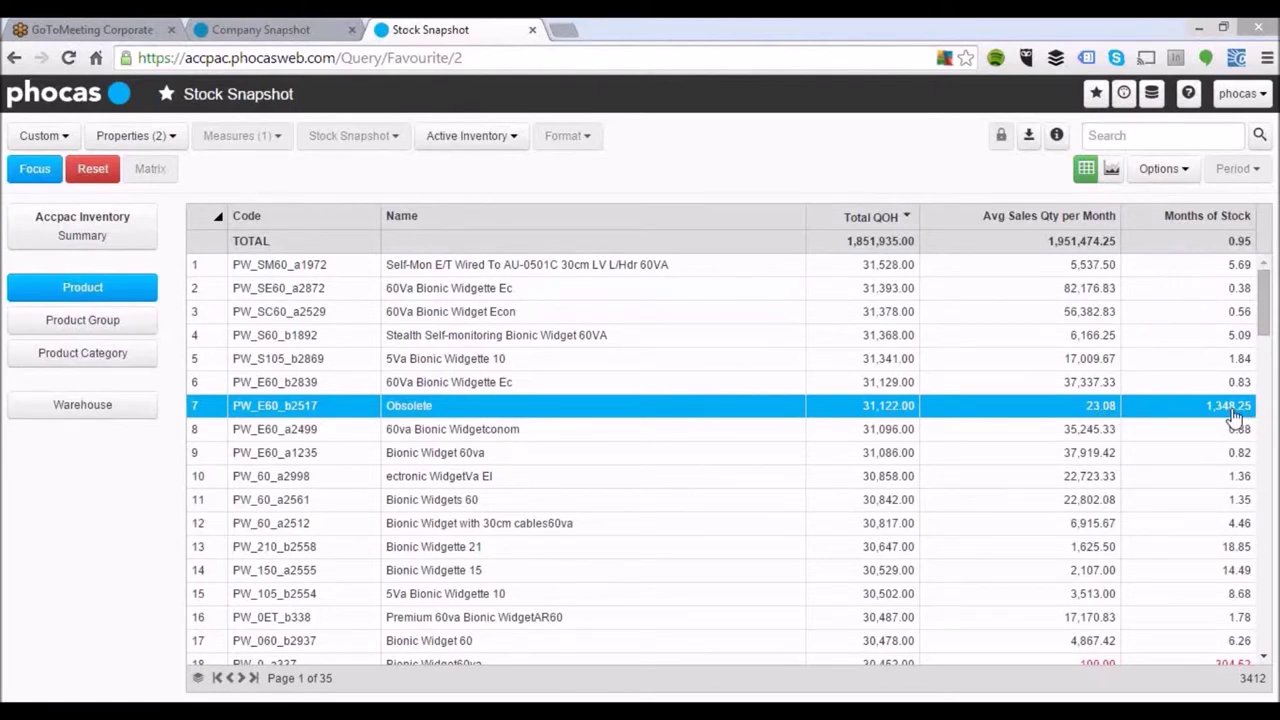
left_click(843, 417)
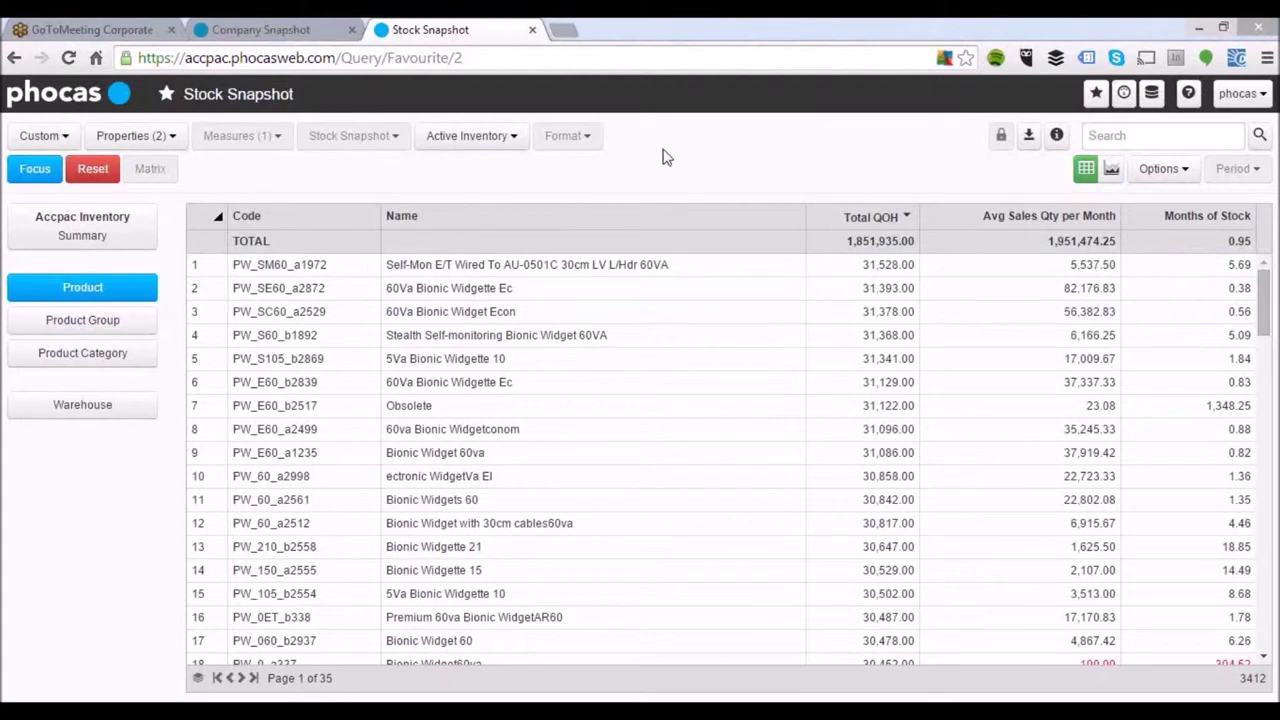
- Close the Stock Snapshot and clear the sales rep filter from the Company Snapshot dashboard
left_click(532, 30)
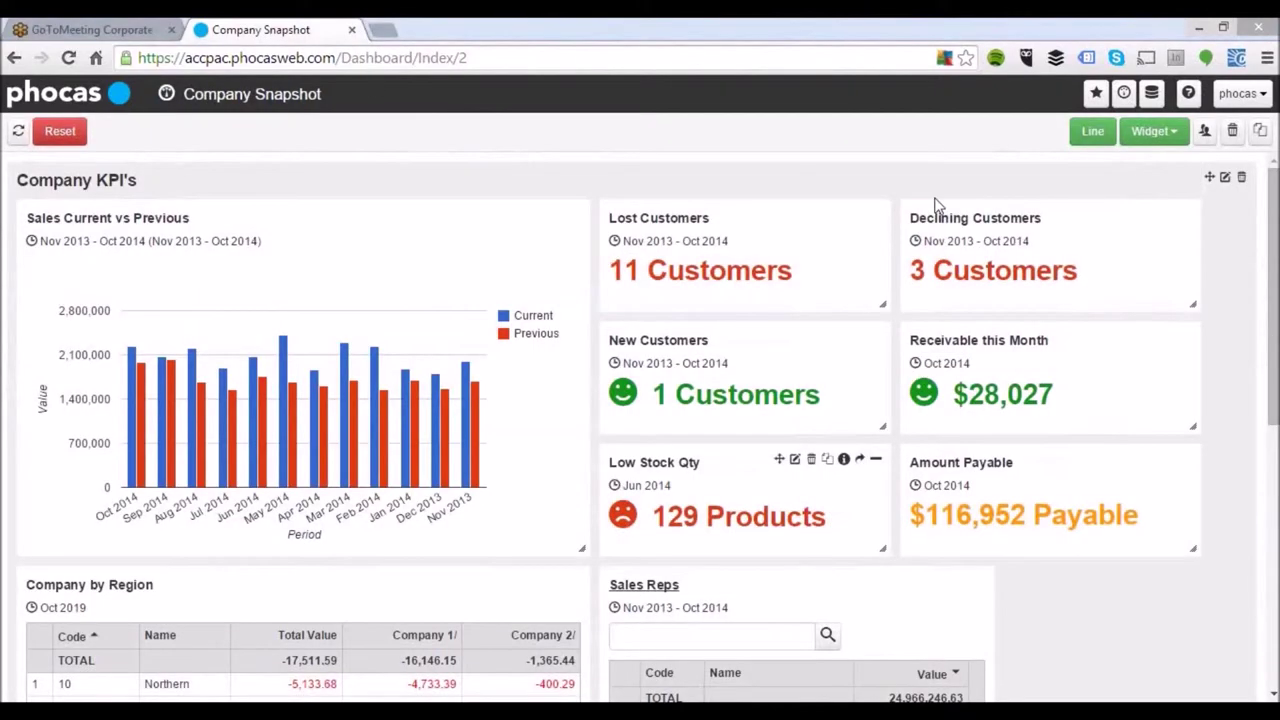
left_click_drag(1272, 300, 1272, 367)
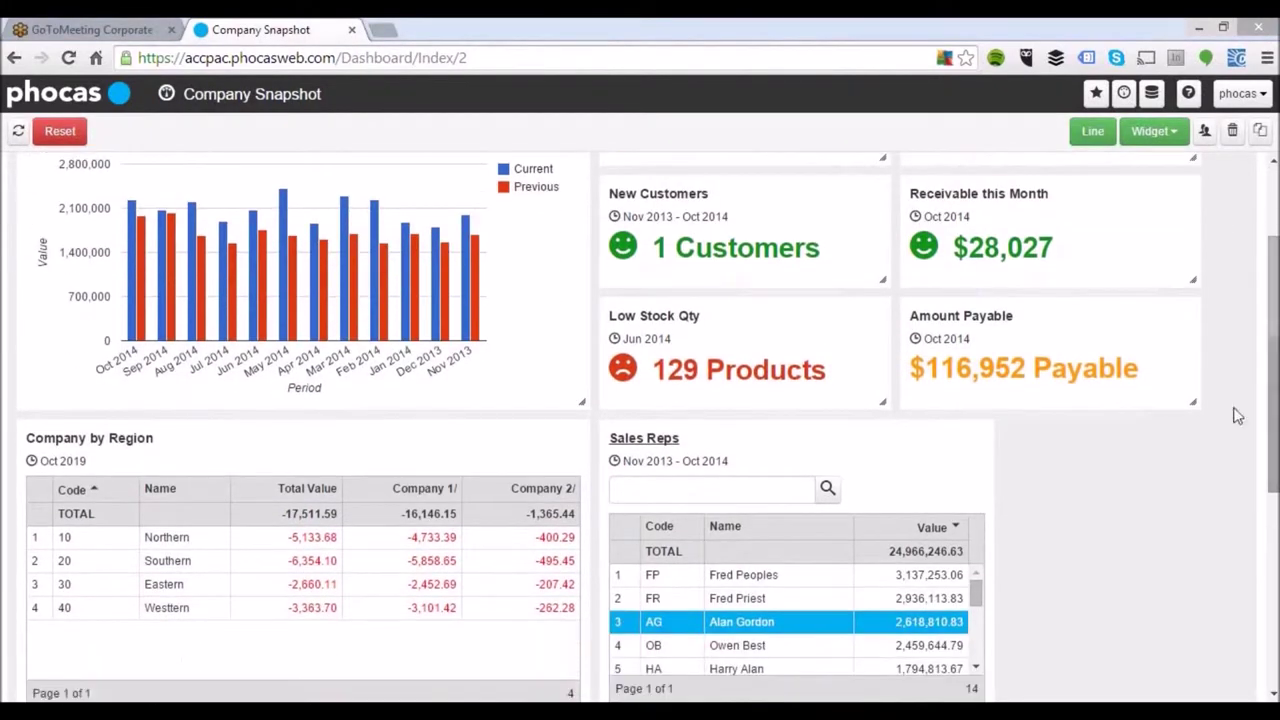
left_click(757, 632)
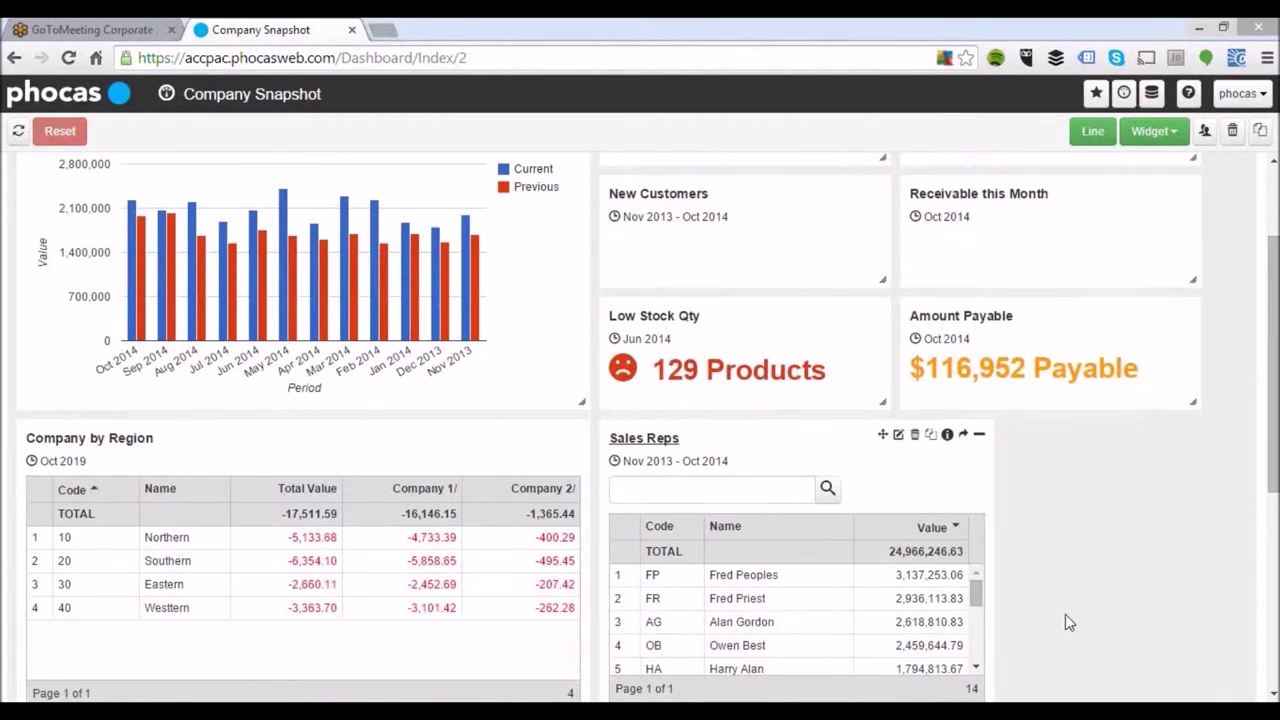
scroll(985, 358, "up", 3)
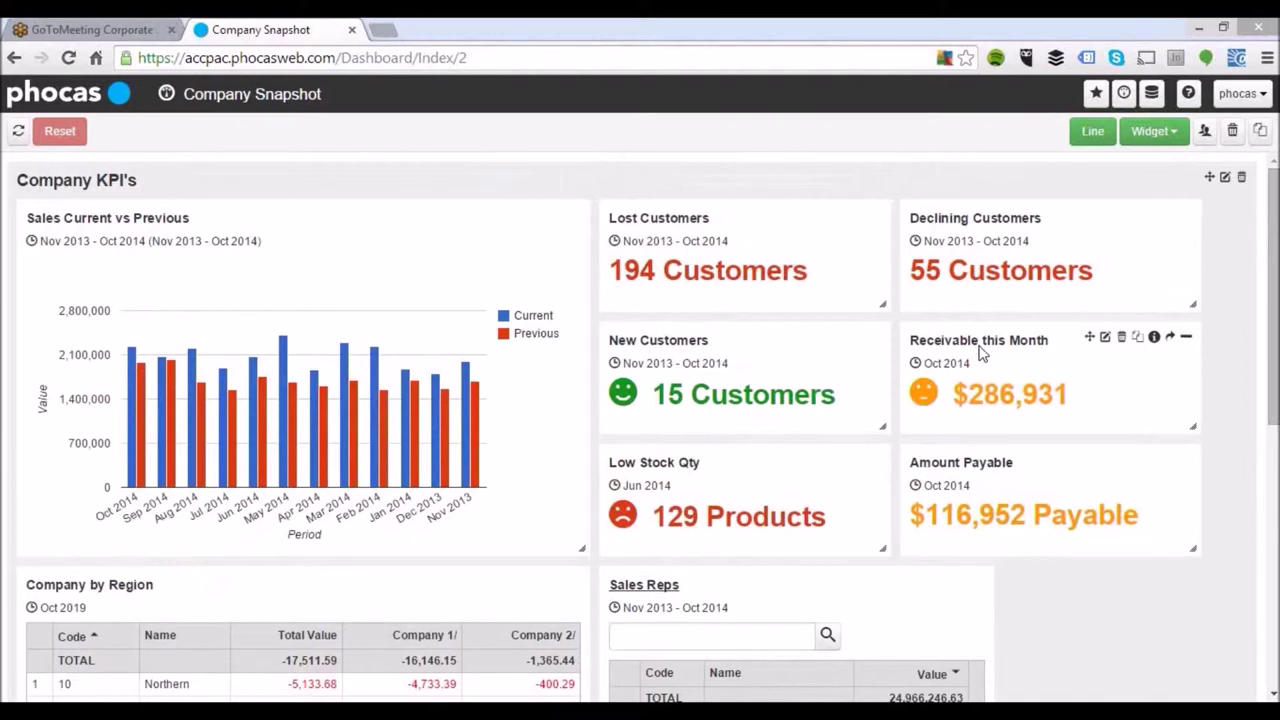
- Open the Receivable this Month details, view them by rep, and break them down by age for the Last 3 Months
left_click(1169, 338)
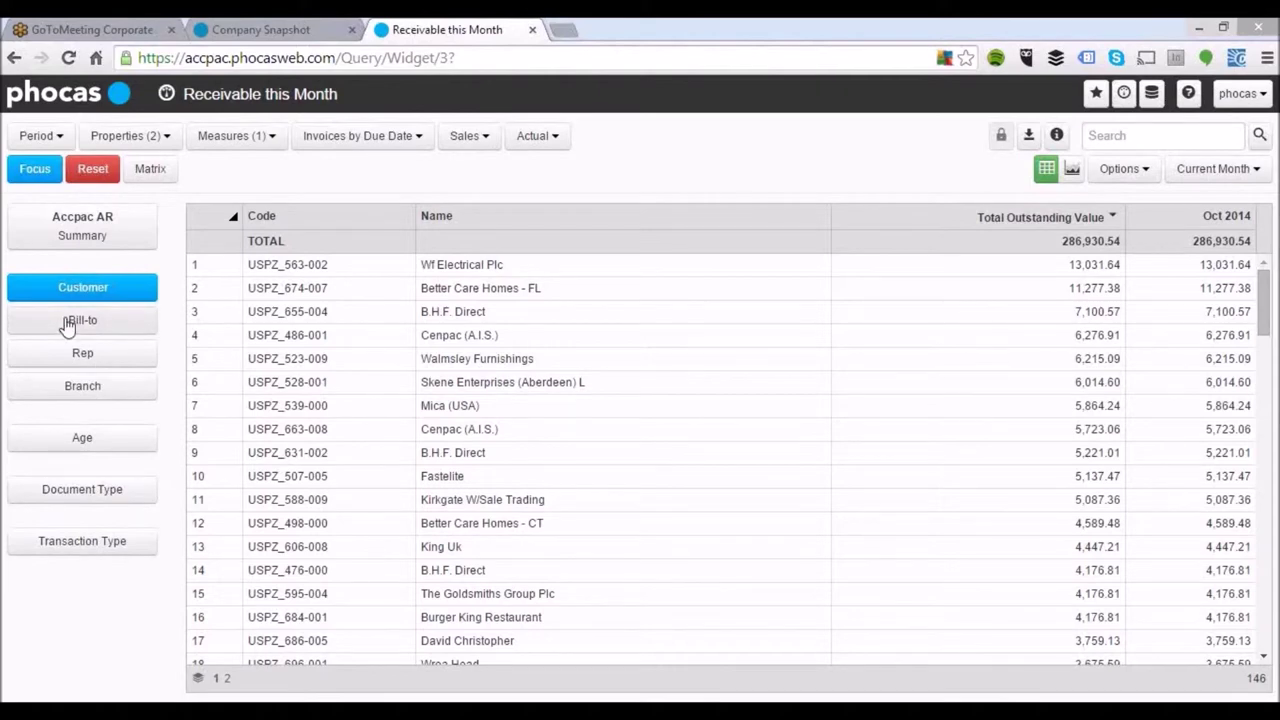
left_click(63, 355)
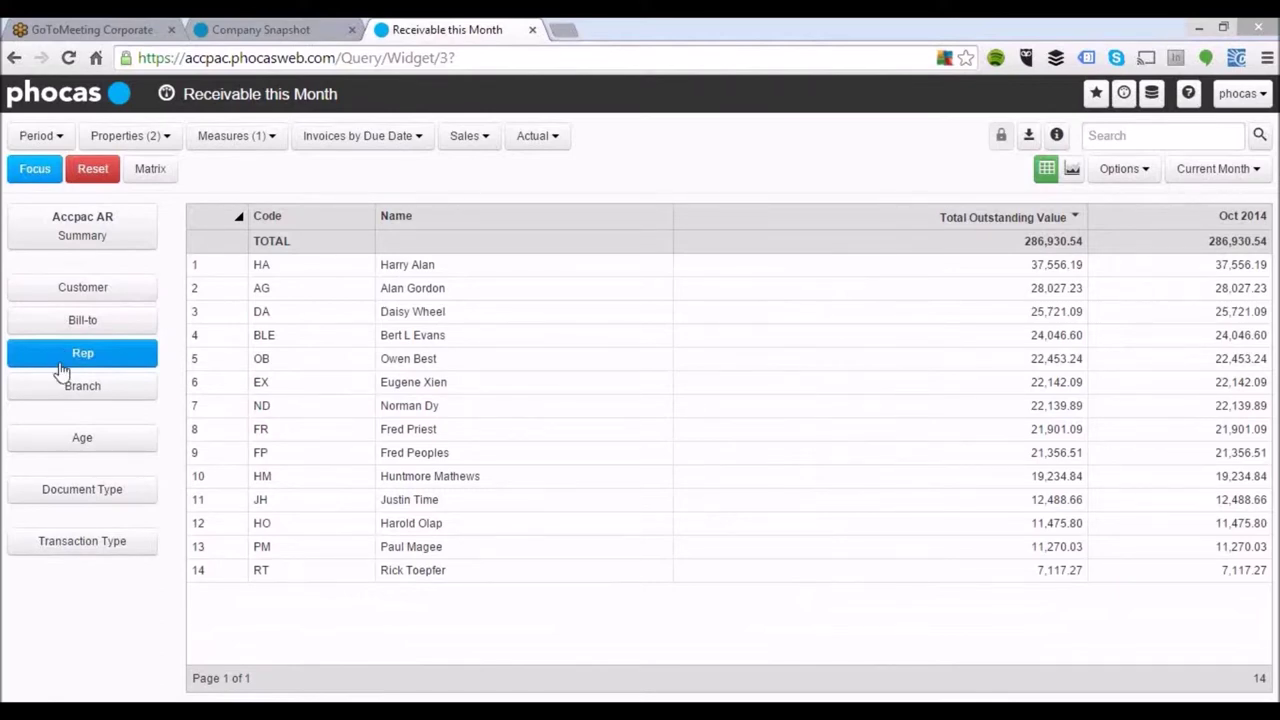
left_click(60, 442)
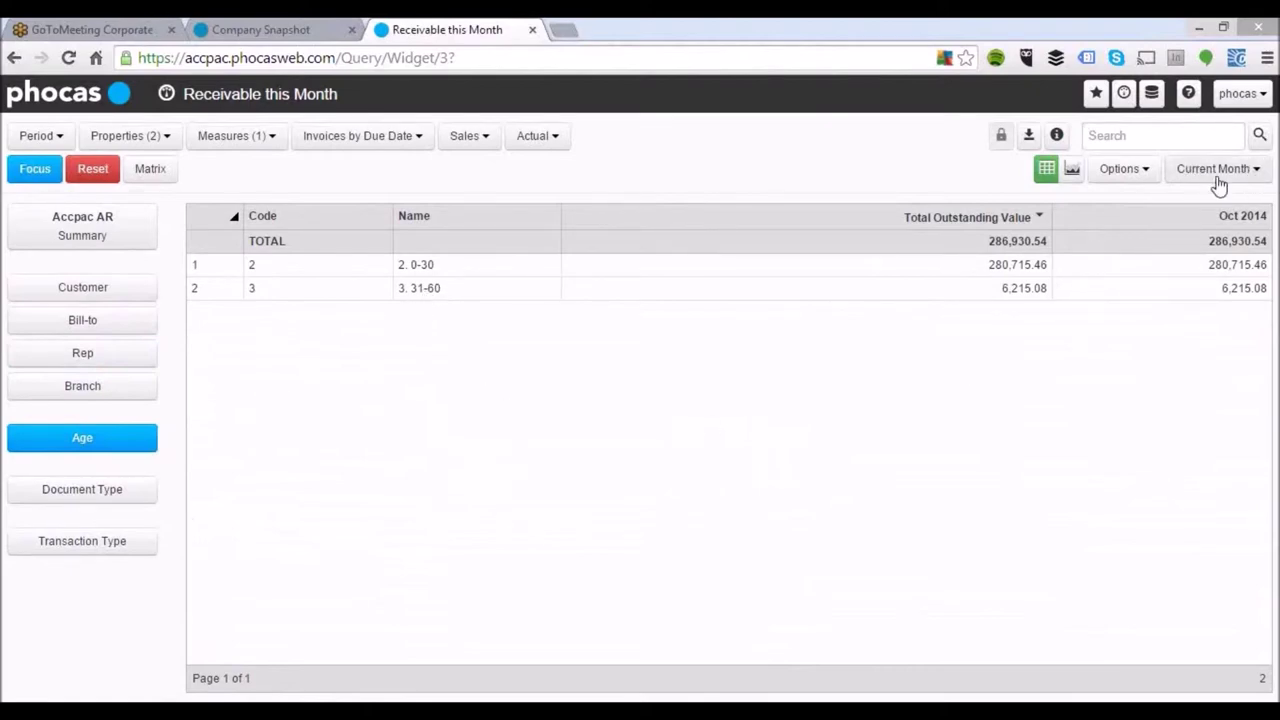
left_click(1253, 172)
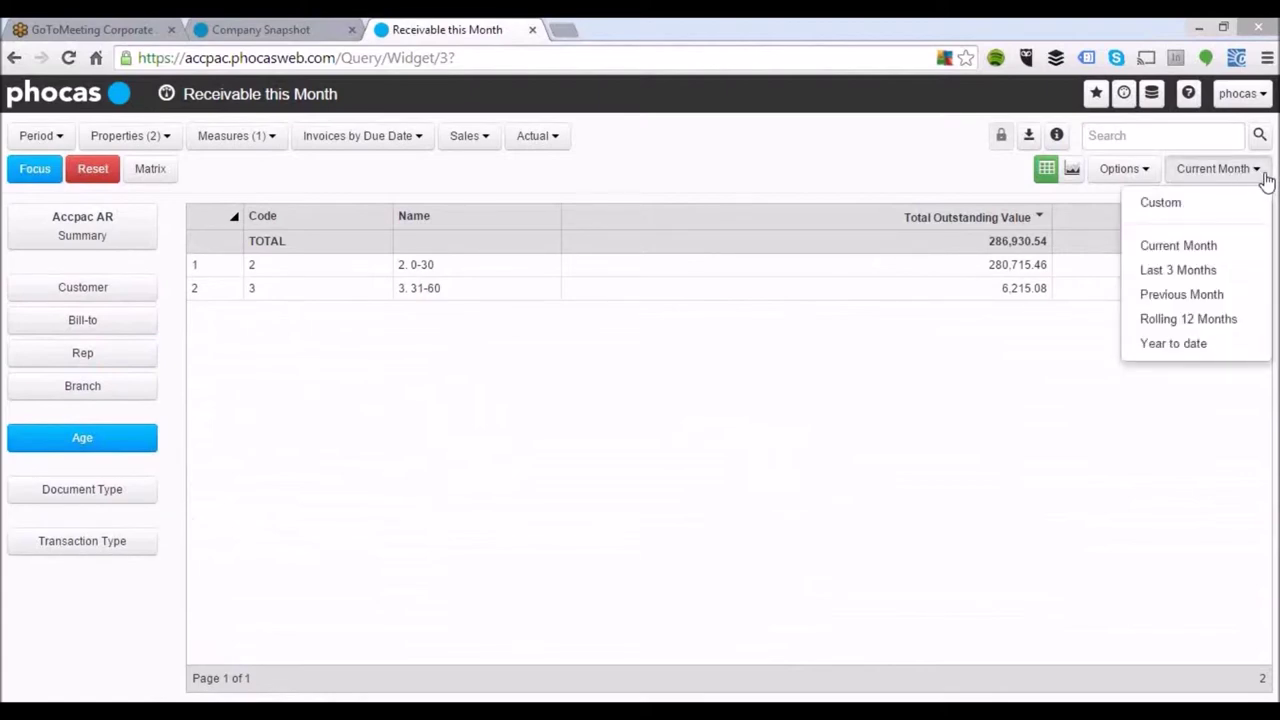
left_click(1173, 281)
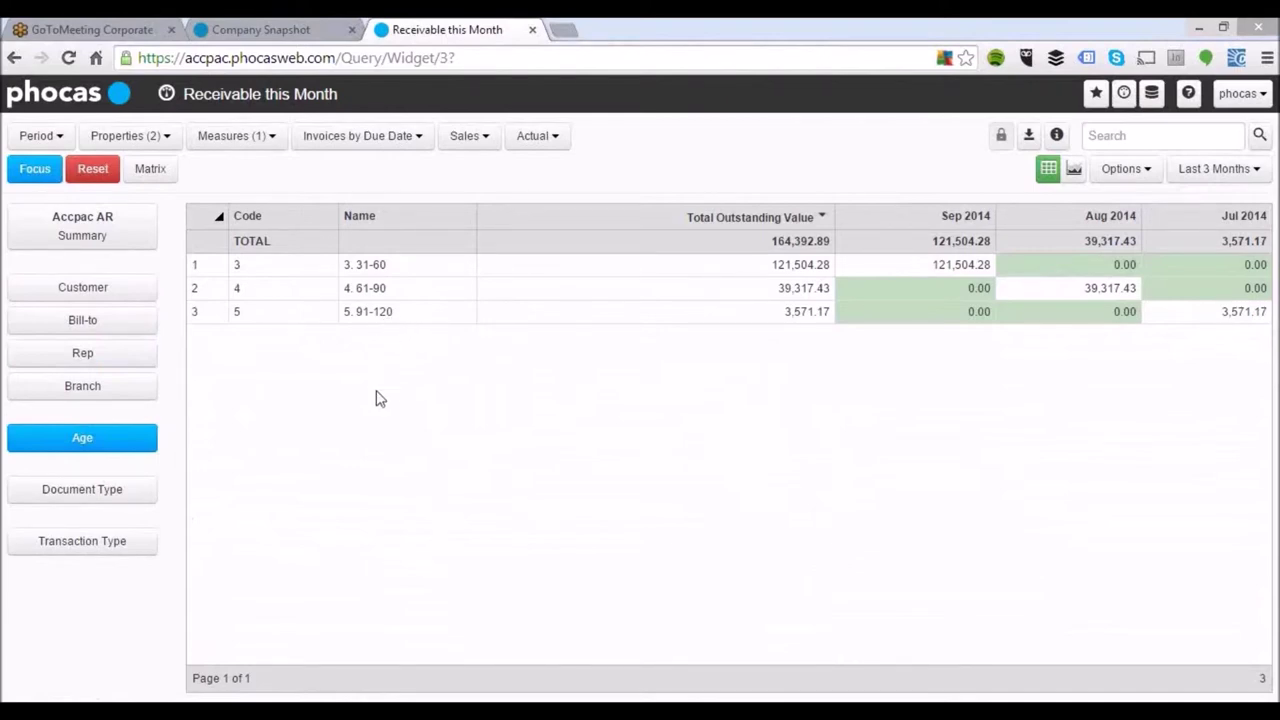
- Drill the 61-90 and 91-120 age bands down through the rep with the highest outstanding value to the individual customers
left_click_drag(316, 292, 320, 316)
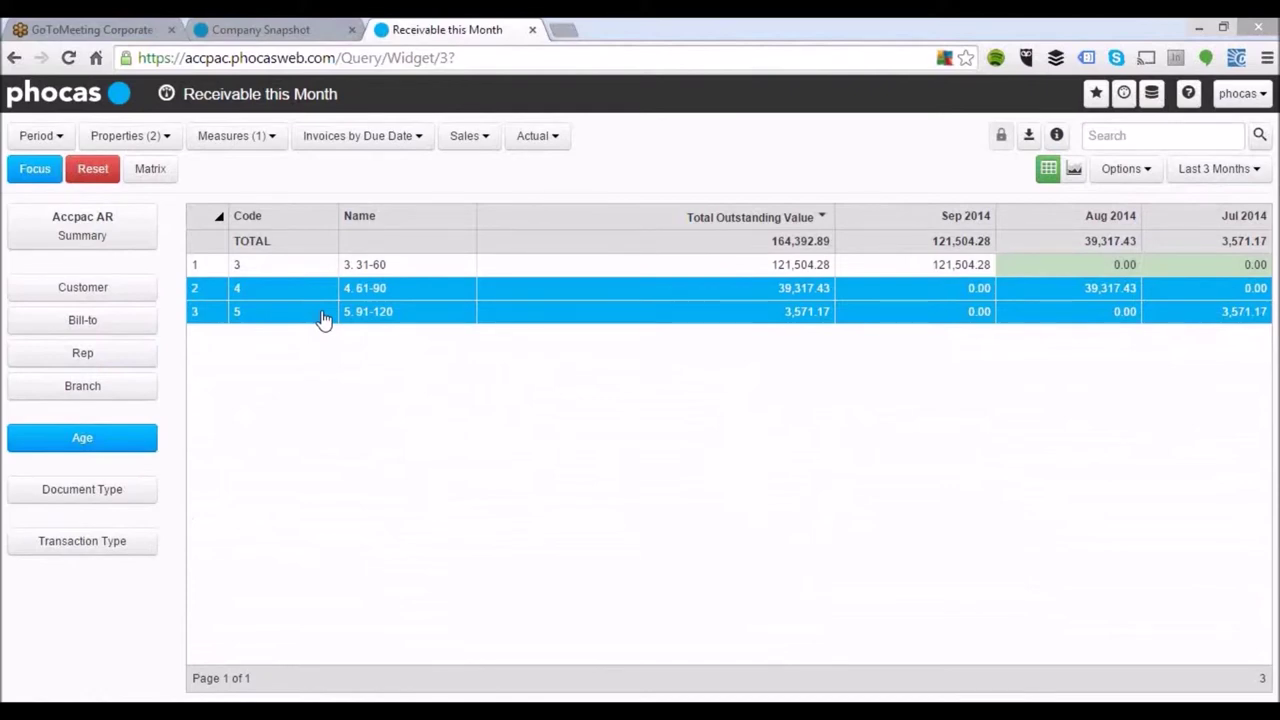
left_click(82, 360)
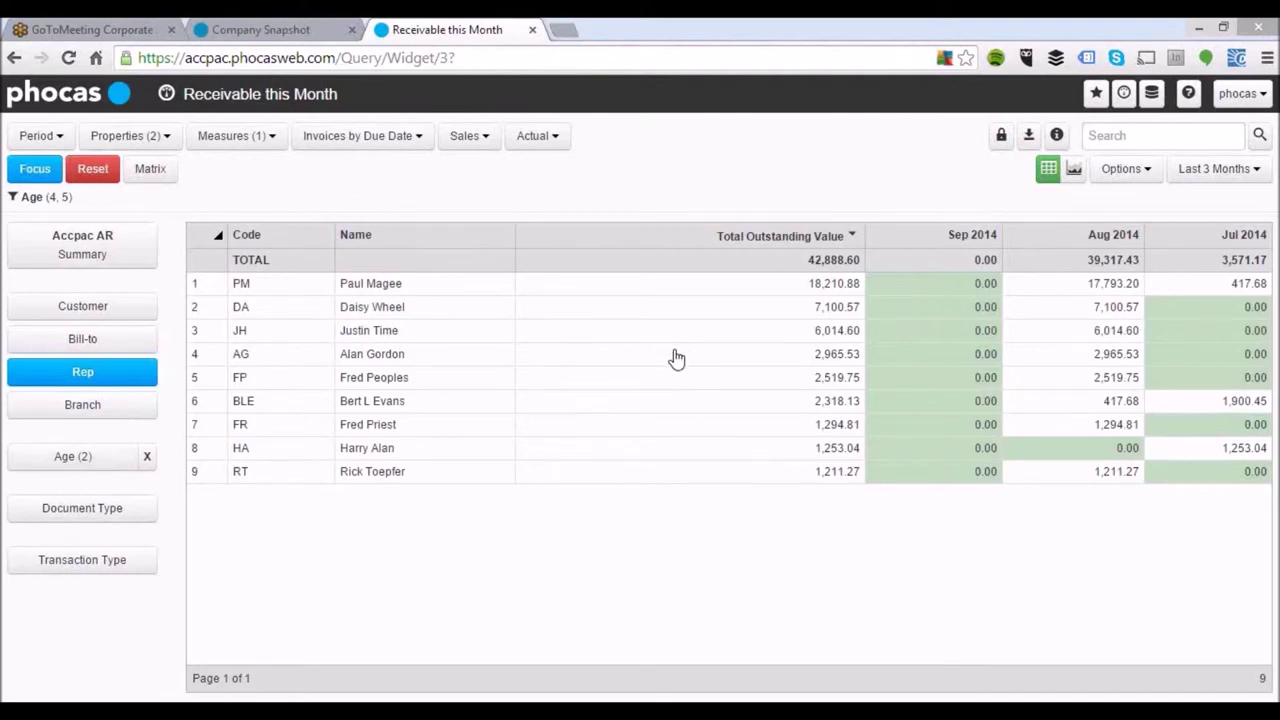
left_click(448, 290)
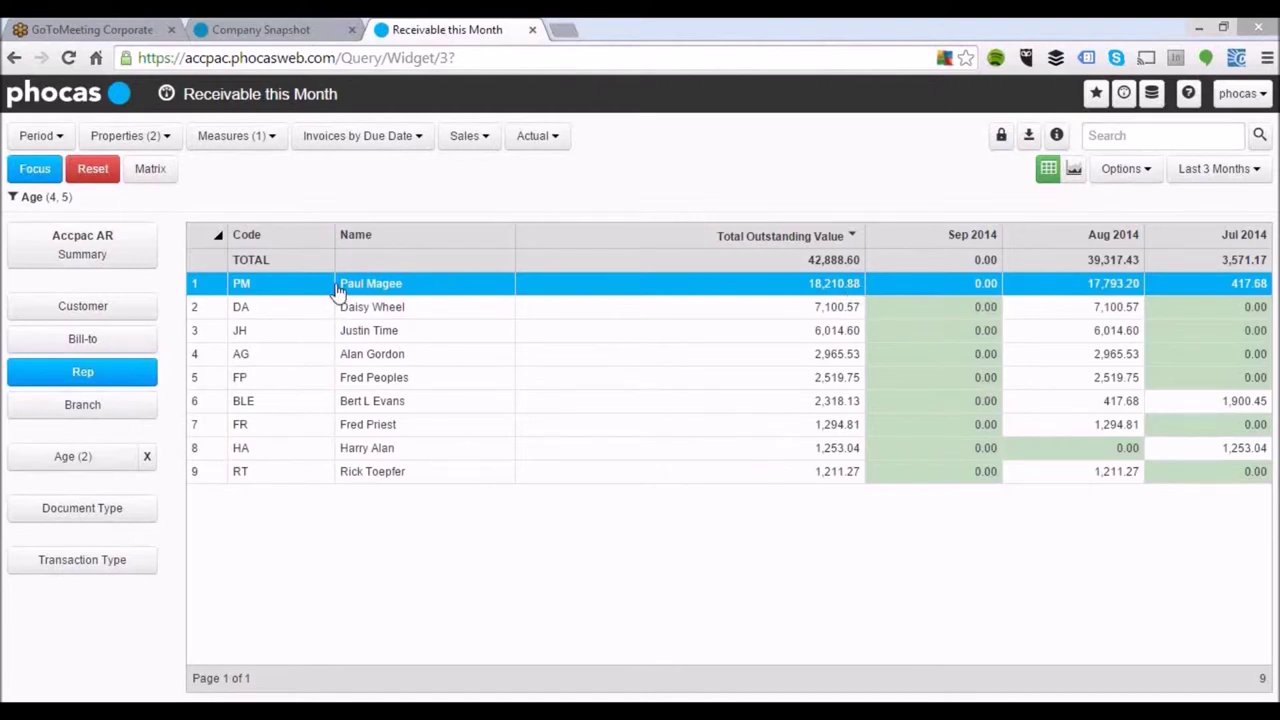
left_click(84, 309)
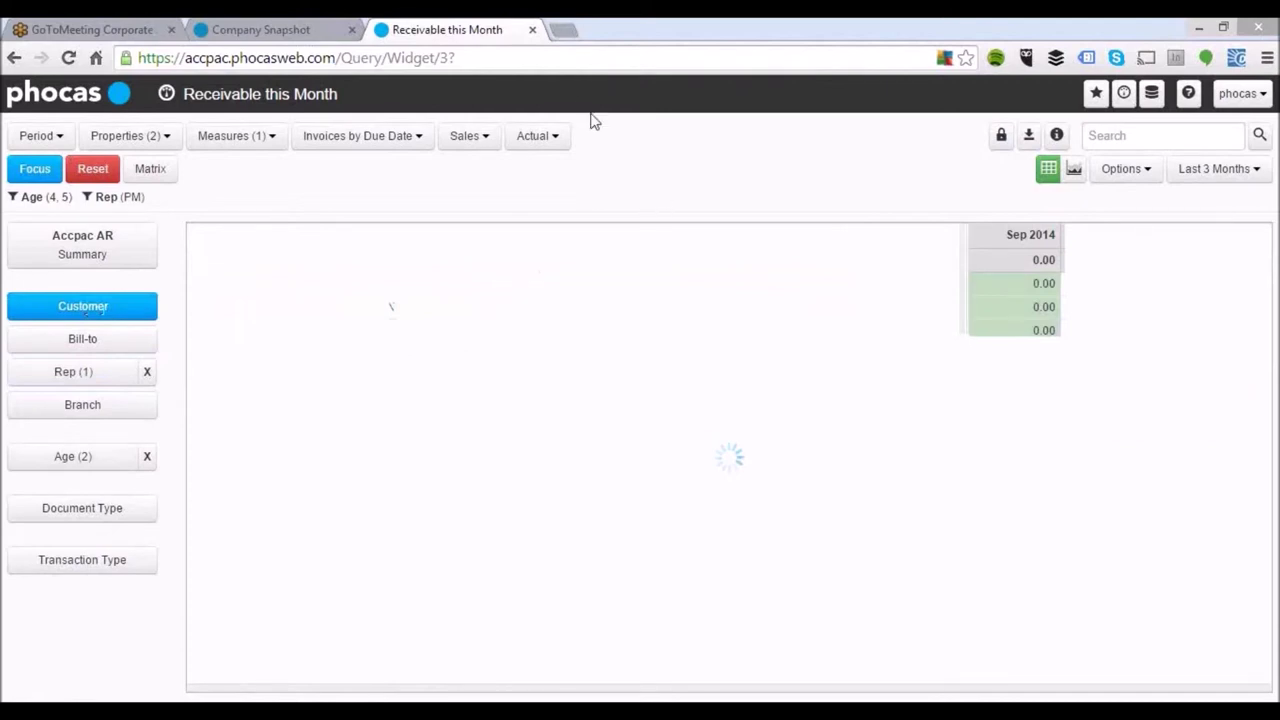
- Close the Receivable this Month query and open the dashboard's Company by Region details
left_click(533, 31)
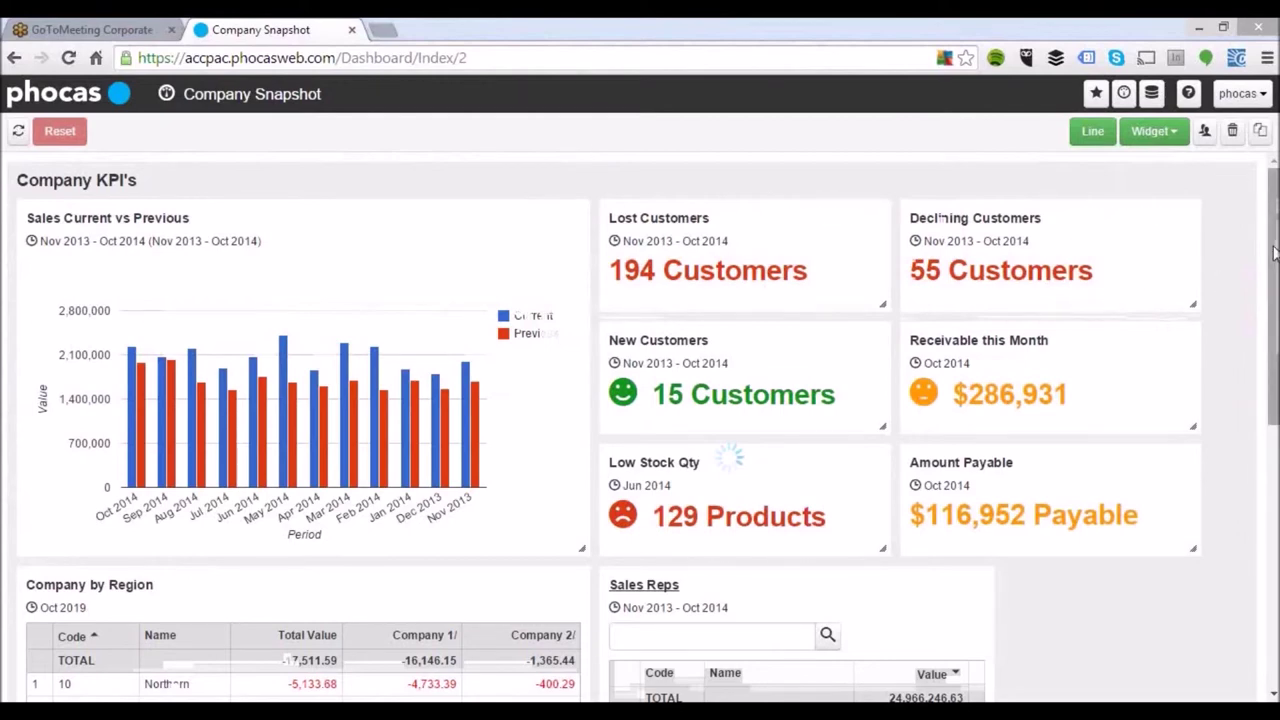
left_click_drag(1273, 253, 1273, 306)
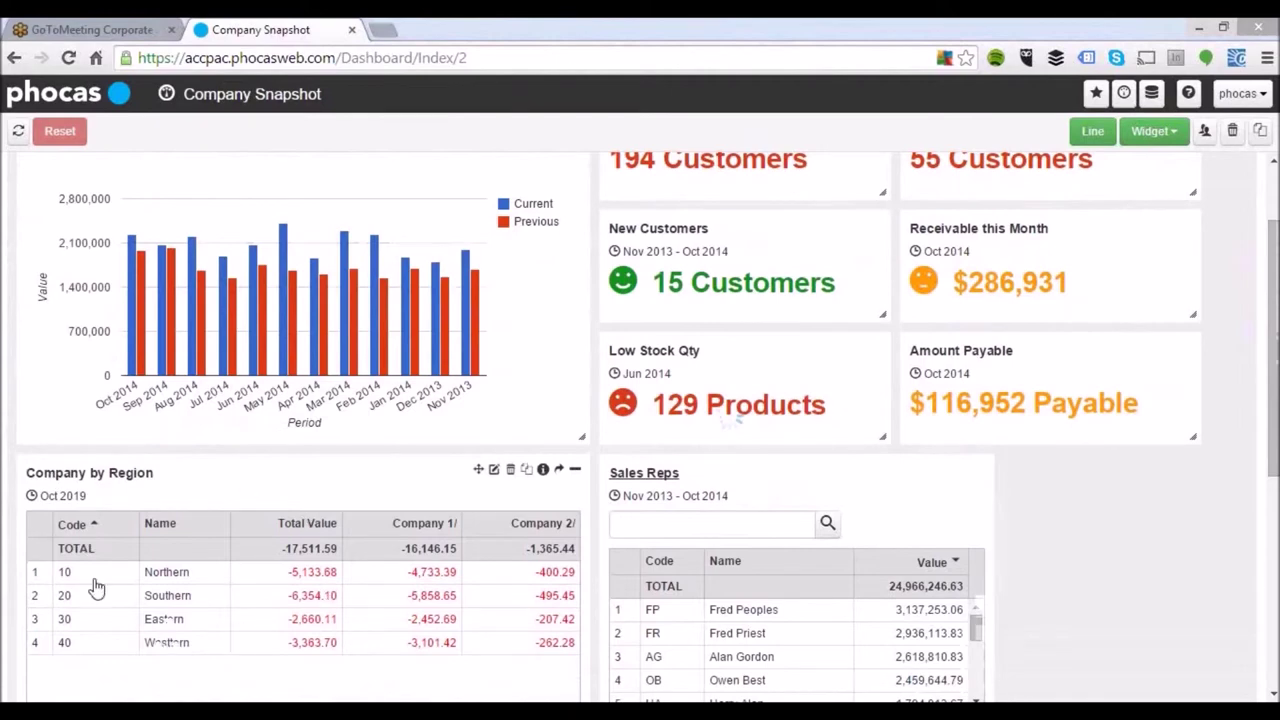
left_click(560, 470)
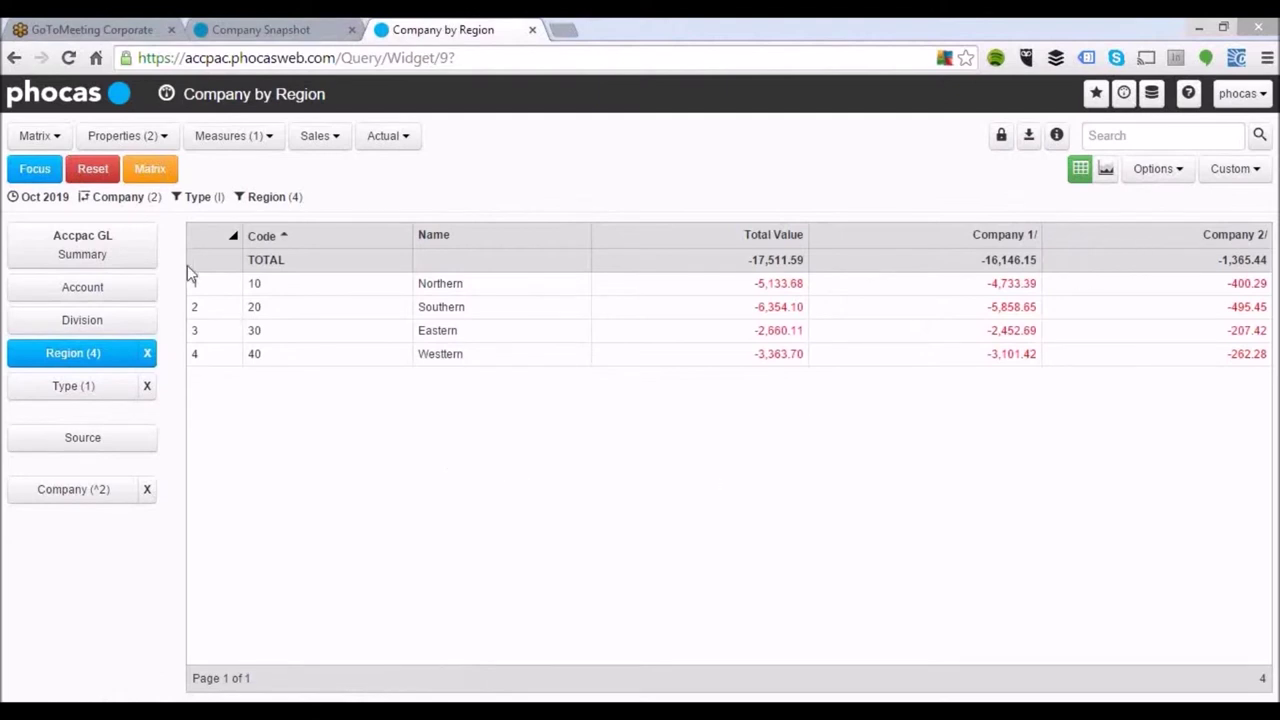
- Reset the Company by Region query and filter the general ledger to Company 1, listed by source
left_click(93, 170)
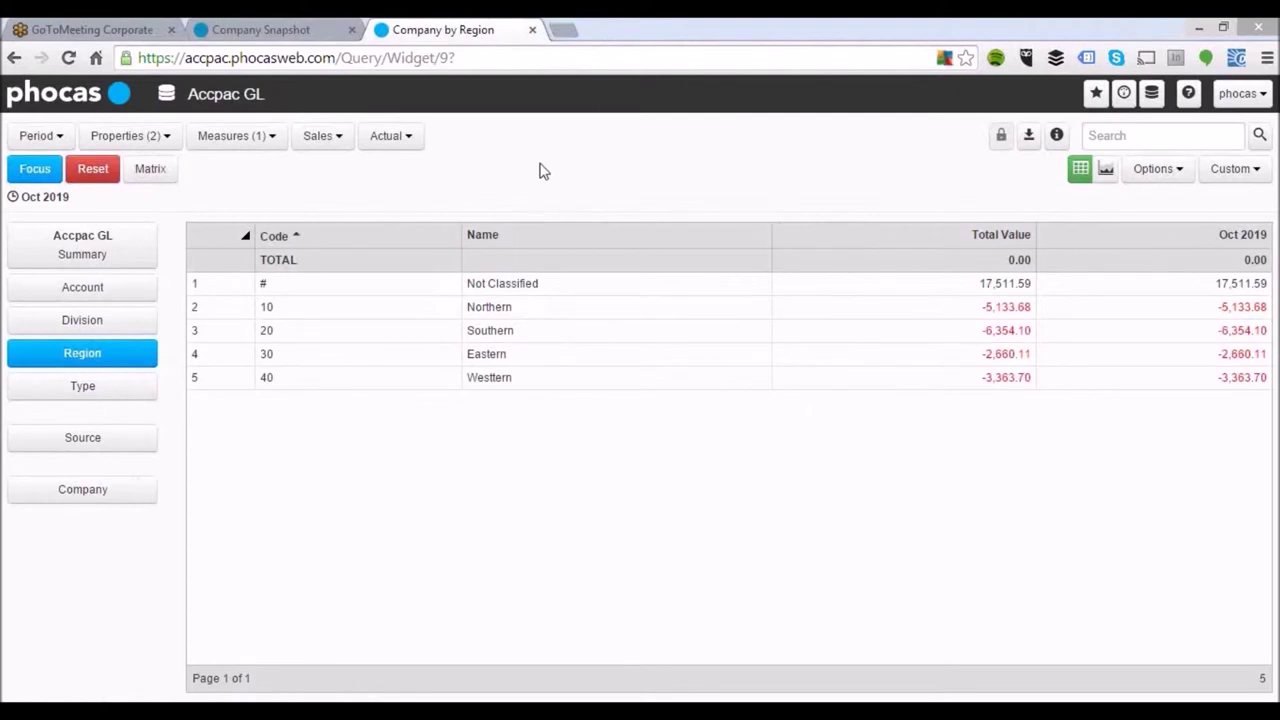
left_click(67, 497)
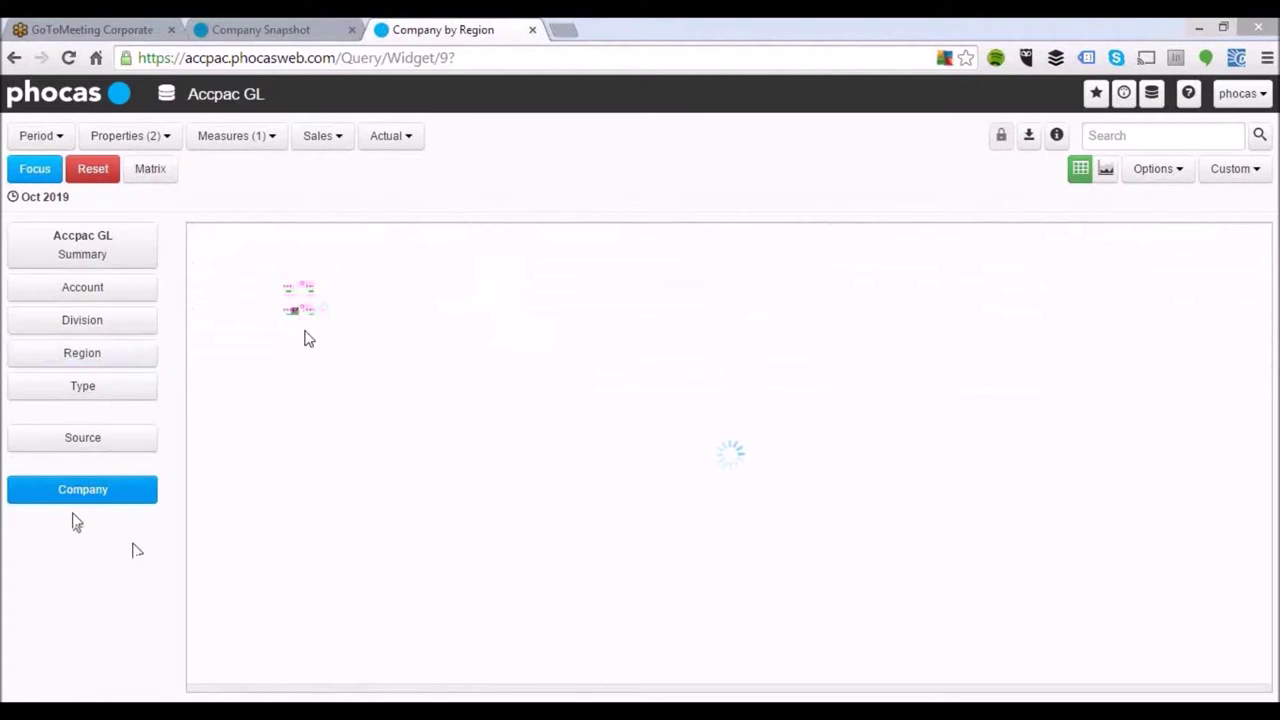
left_click(306, 286)
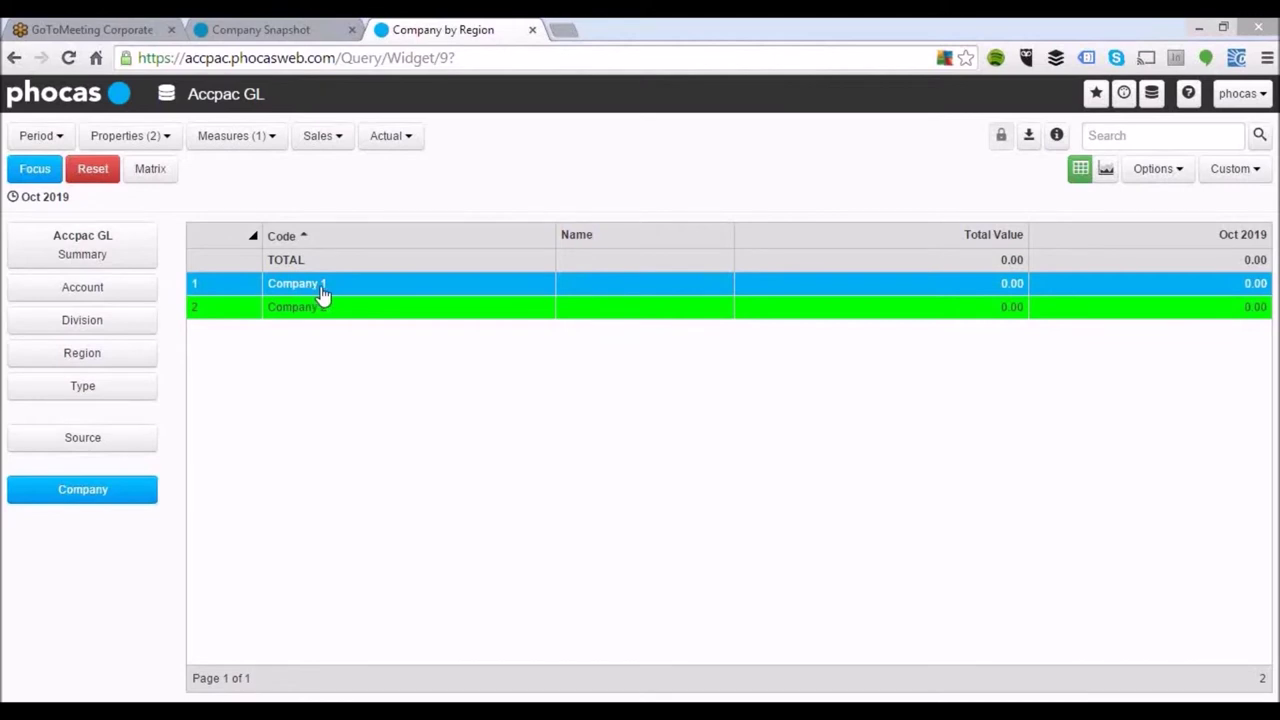
left_click(88, 442)
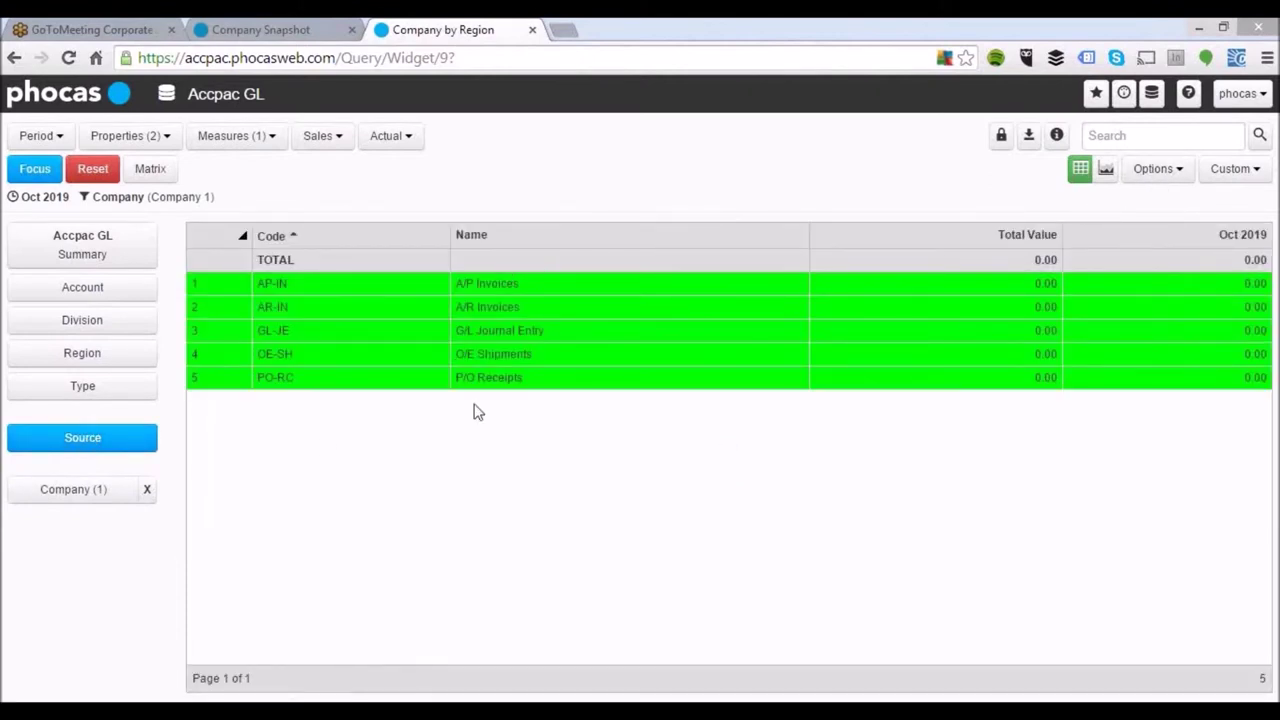
- Filter the ledger to the A/P Invoices source and view it by division, region and account
left_click(1152, 168)
left_click(472, 290)
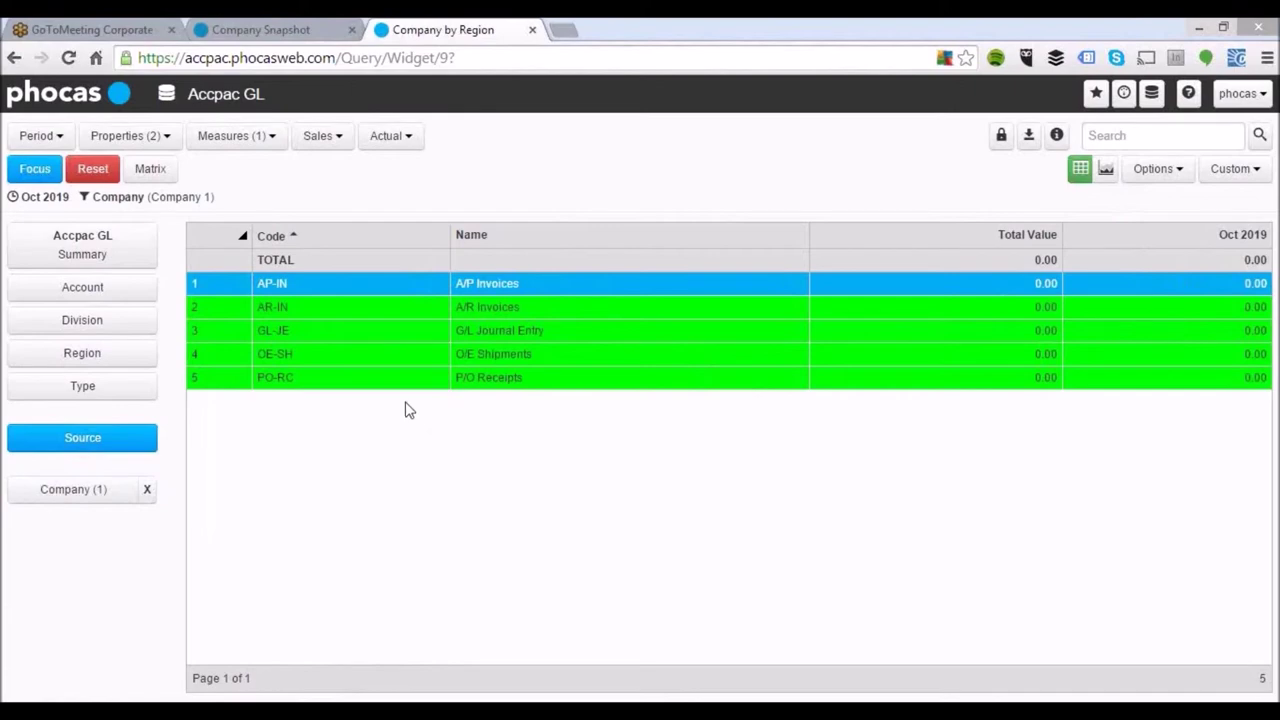
left_click(78, 327)
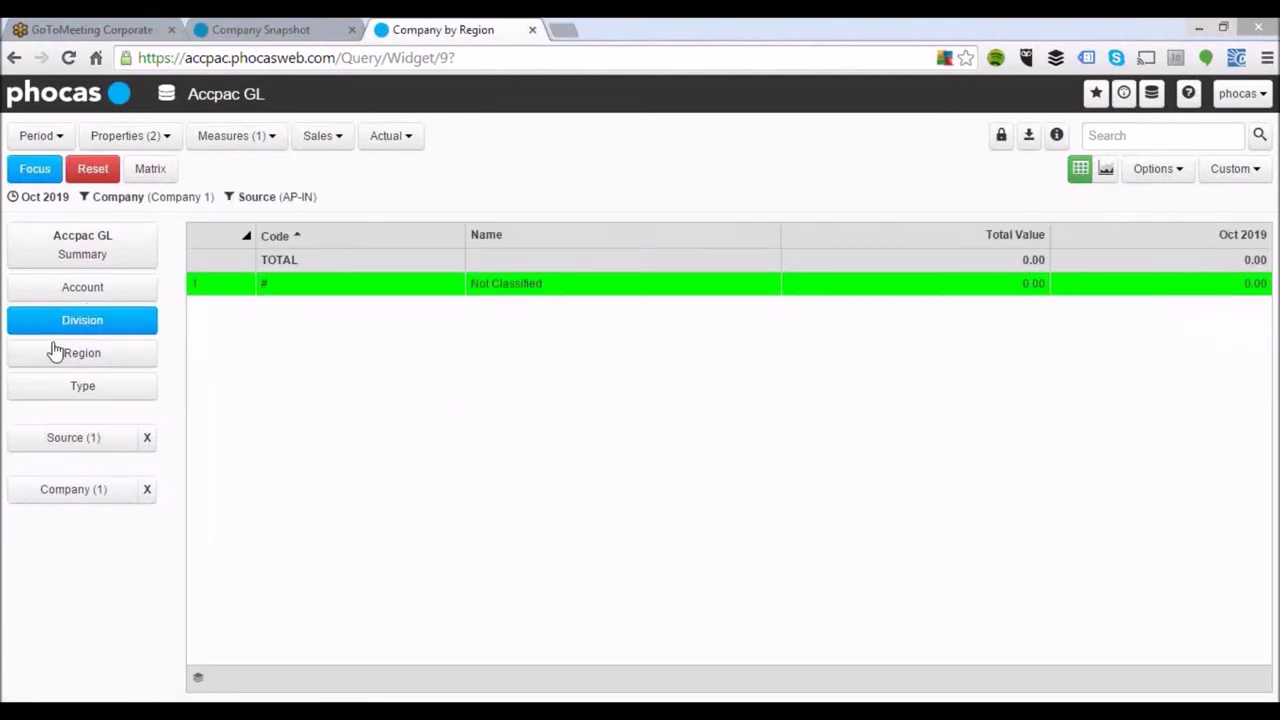
left_click(84, 358)
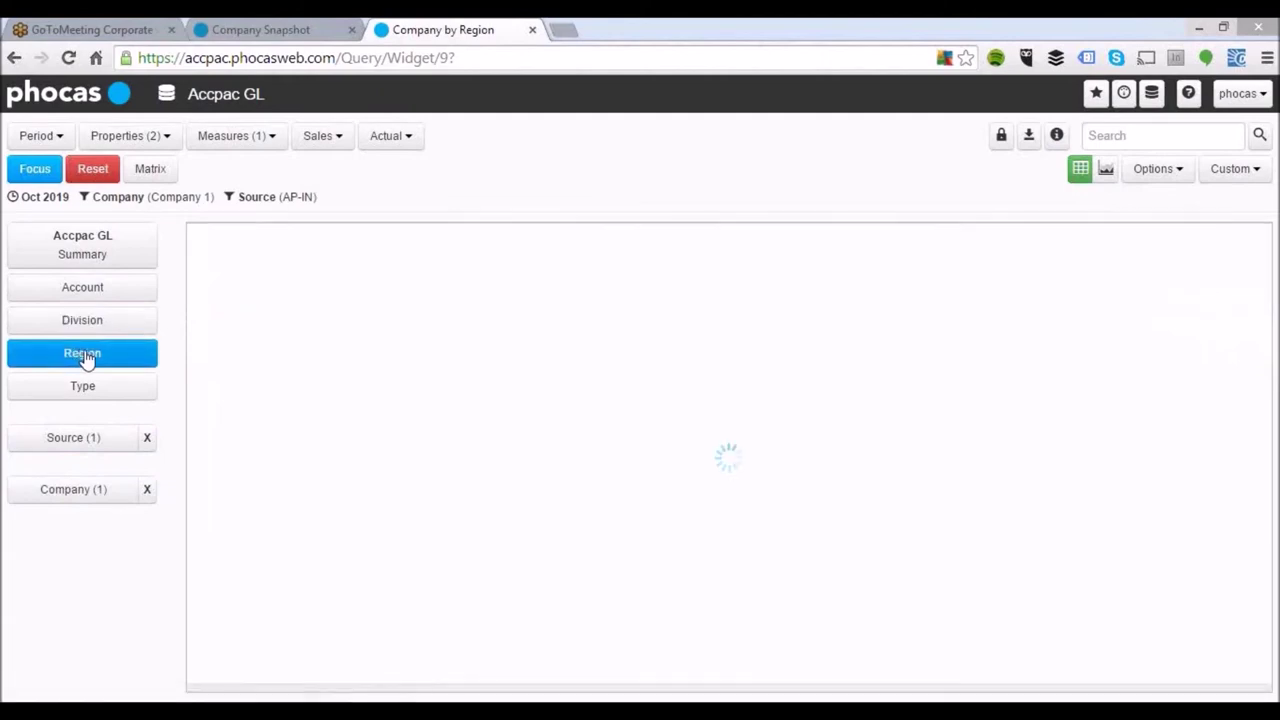
left_click(89, 298)
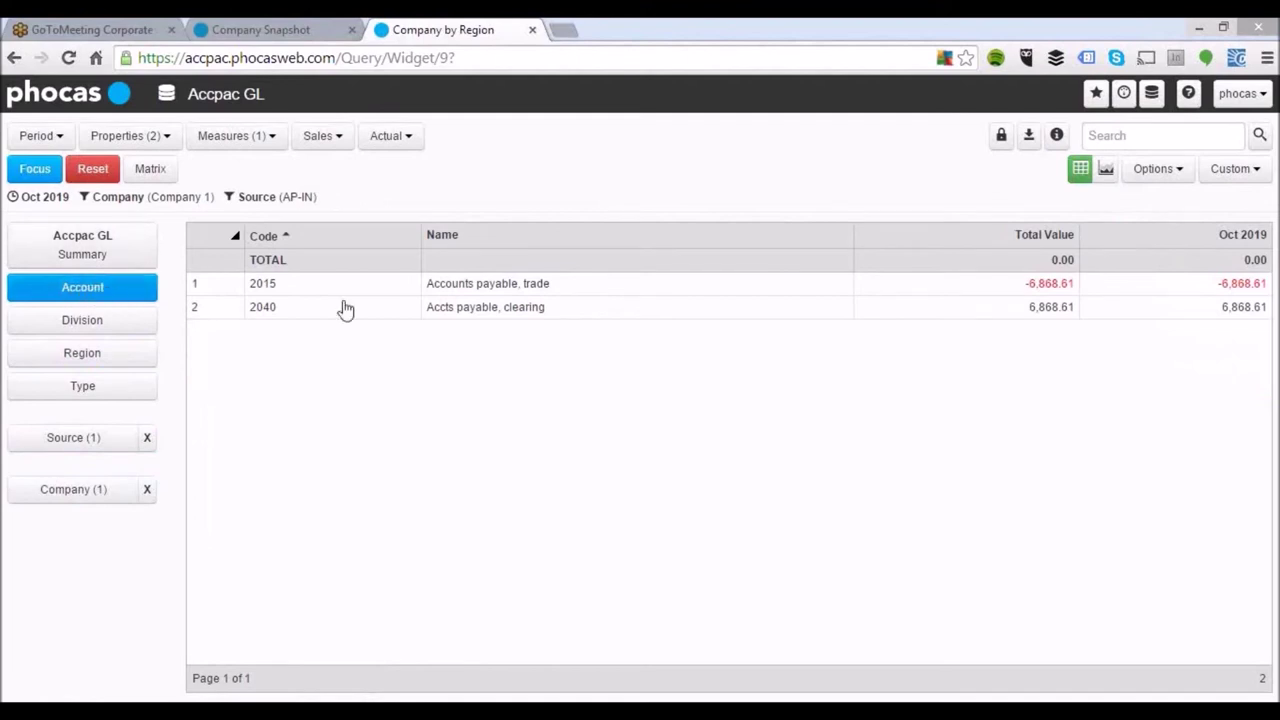
left_click(519, 308)
- Set the period to Rolling 12 Months and review the A/P Invoices account list
left_click(1228, 172)
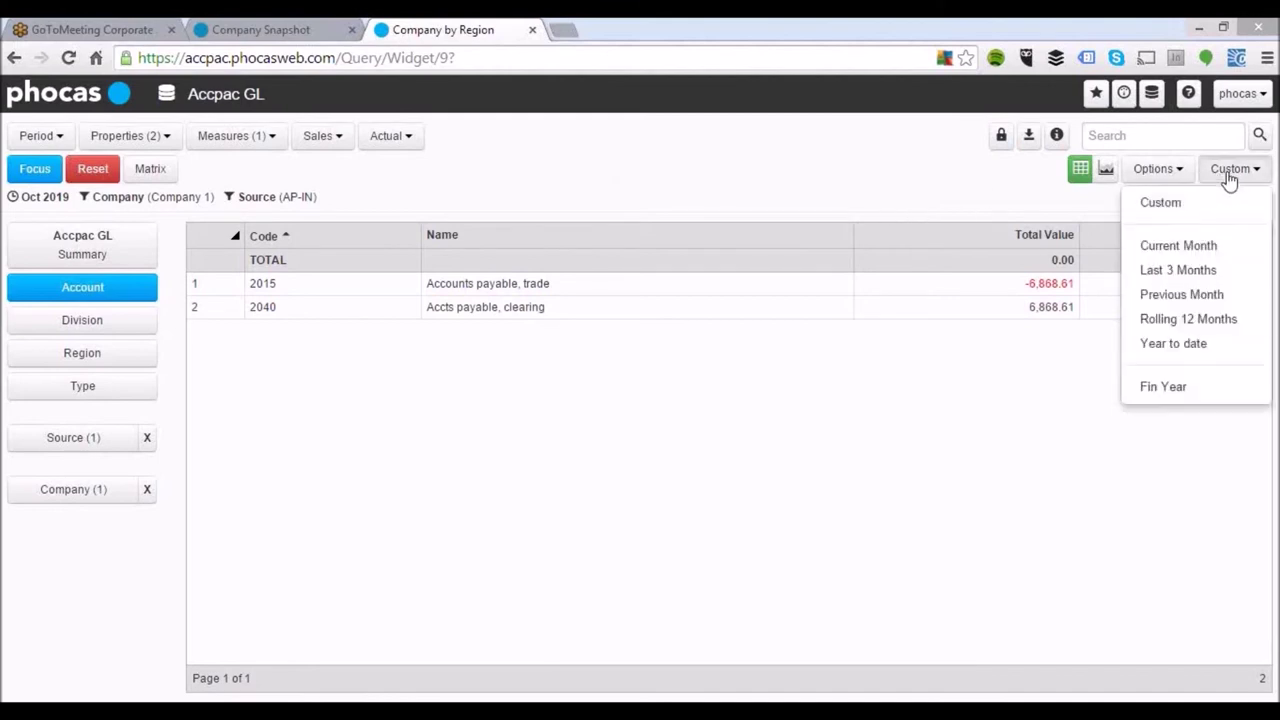
left_click(1192, 320)
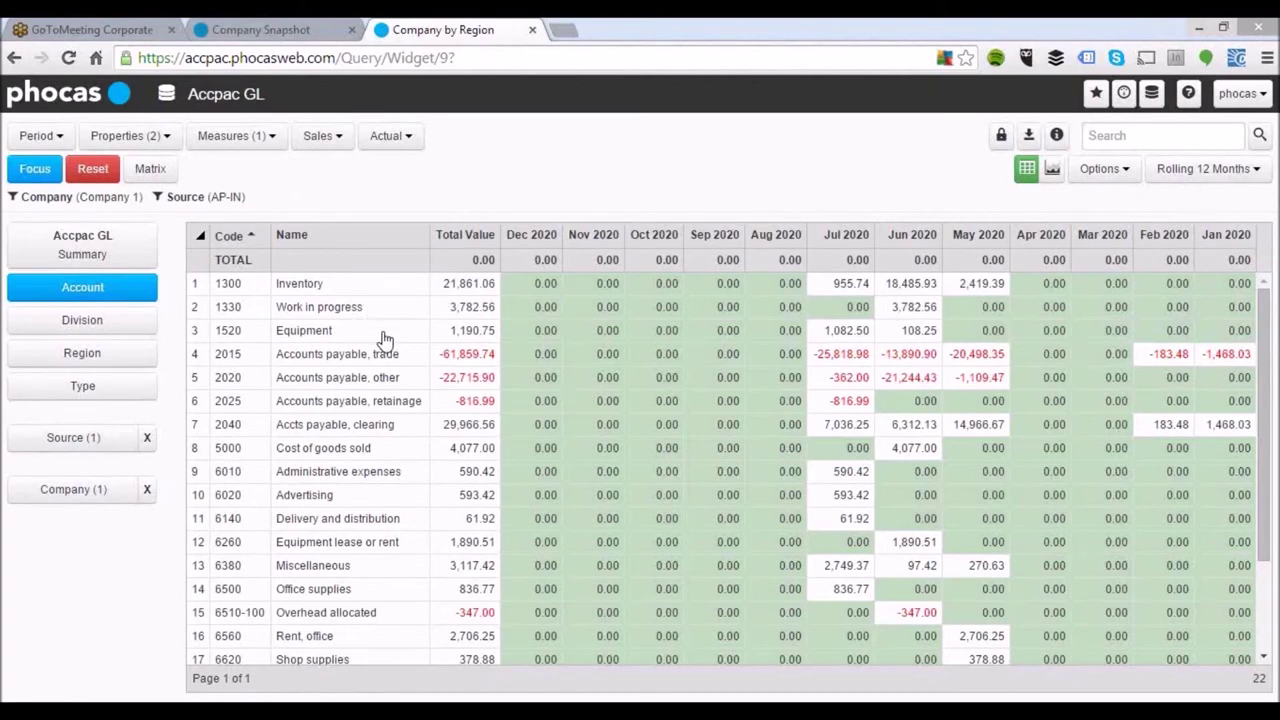
scroll(938, 383, "down", 2)
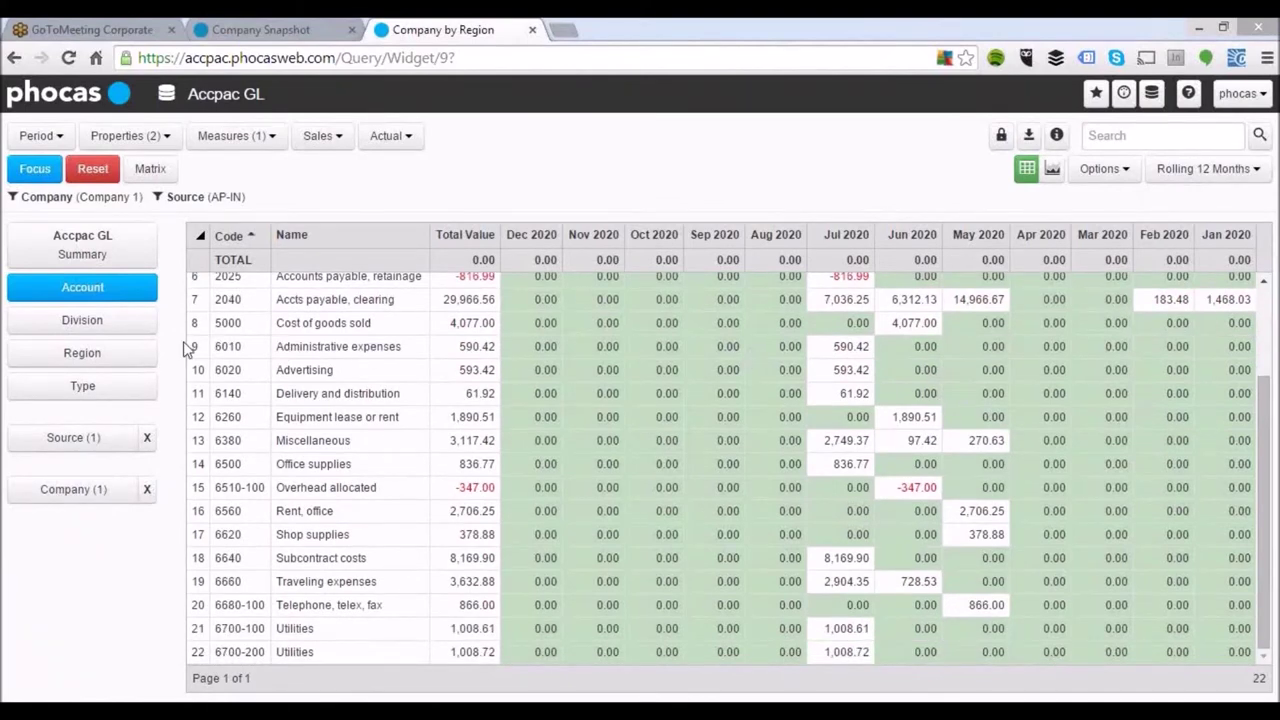
- Drill the Retail division down to its accounts and return to the Company Snapshot dashboard
left_click(67, 322)
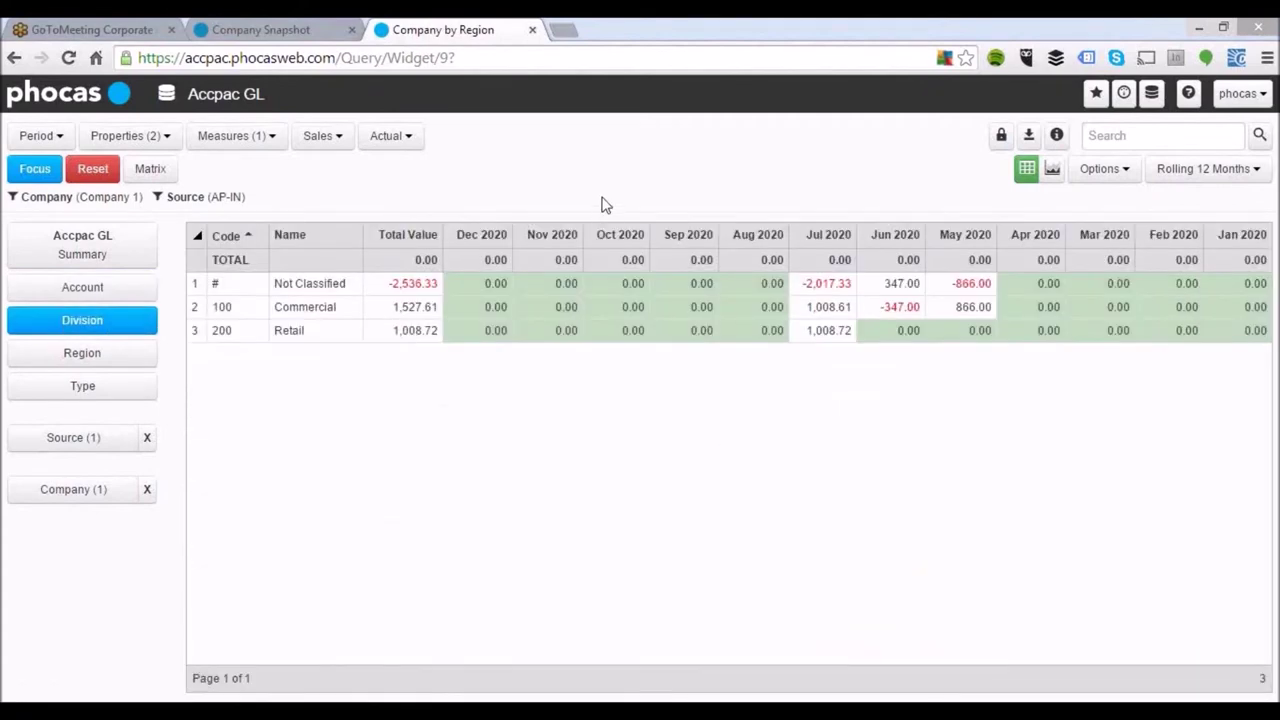
left_click(323, 340)
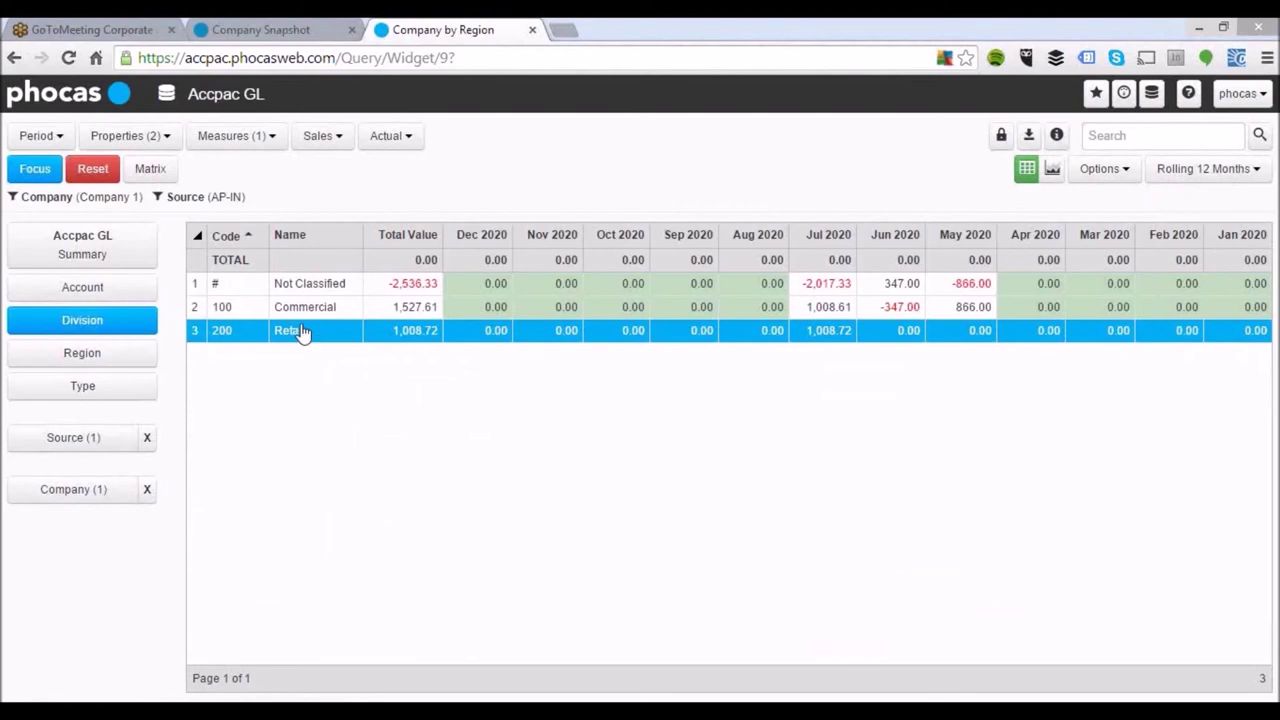
left_click(82, 290)
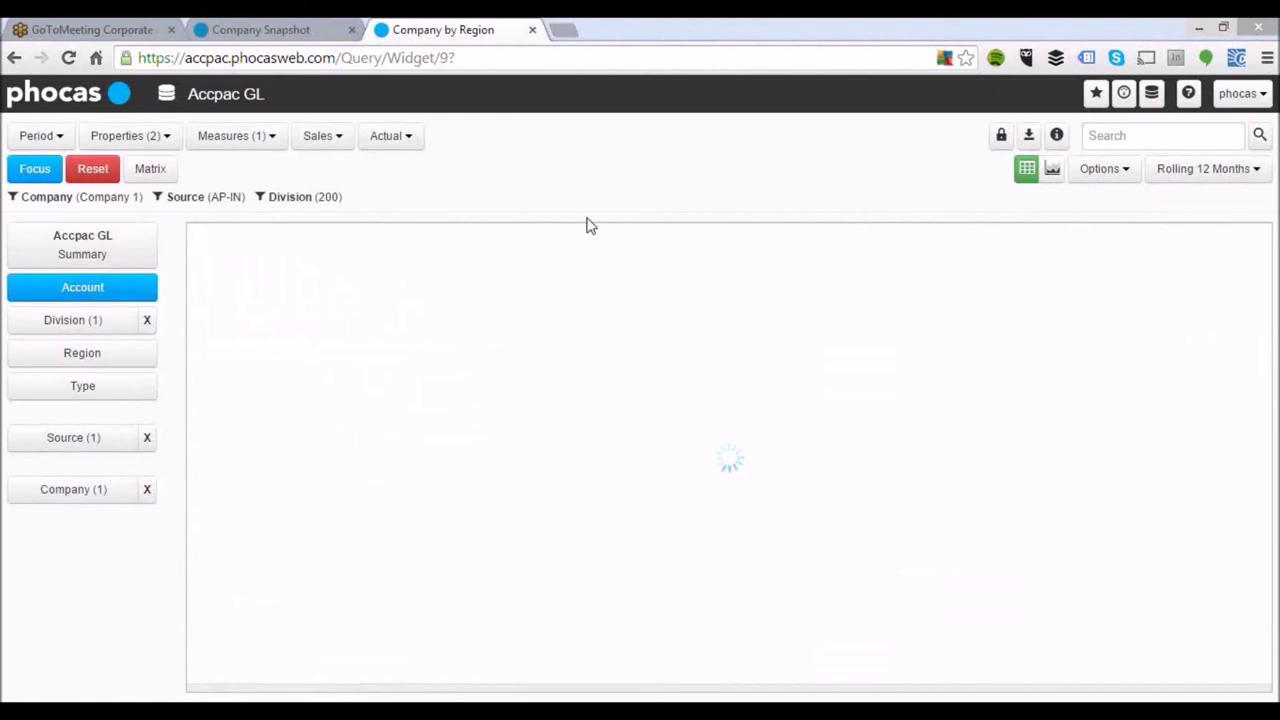
left_click(285, 30)
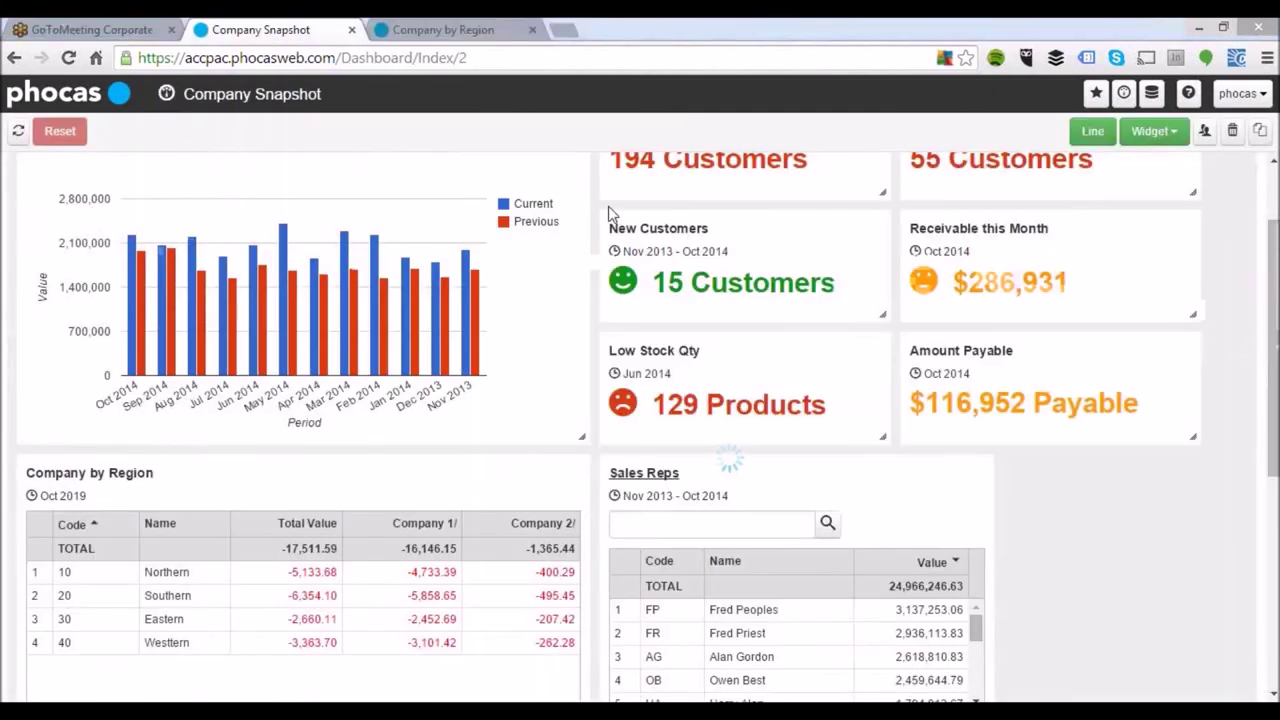